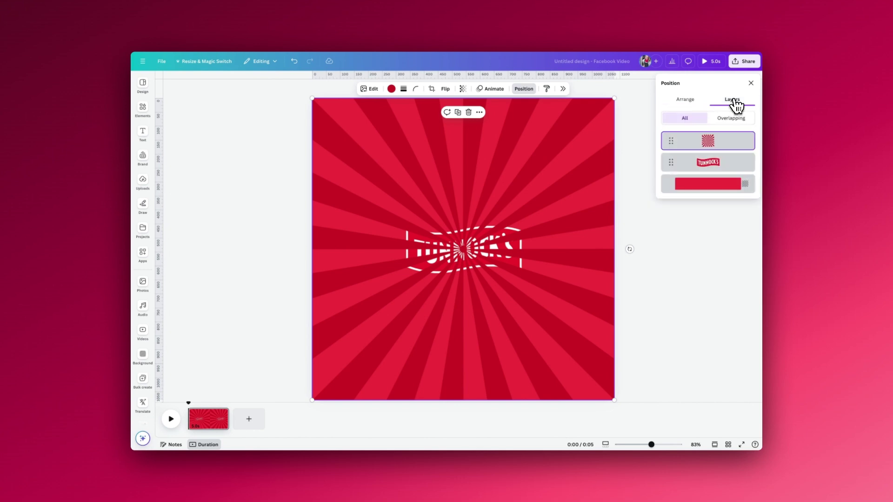
Move the red sunburst layer behind the Tunnock's logo layer and deselect it.
drag(708, 139, 724, 170)
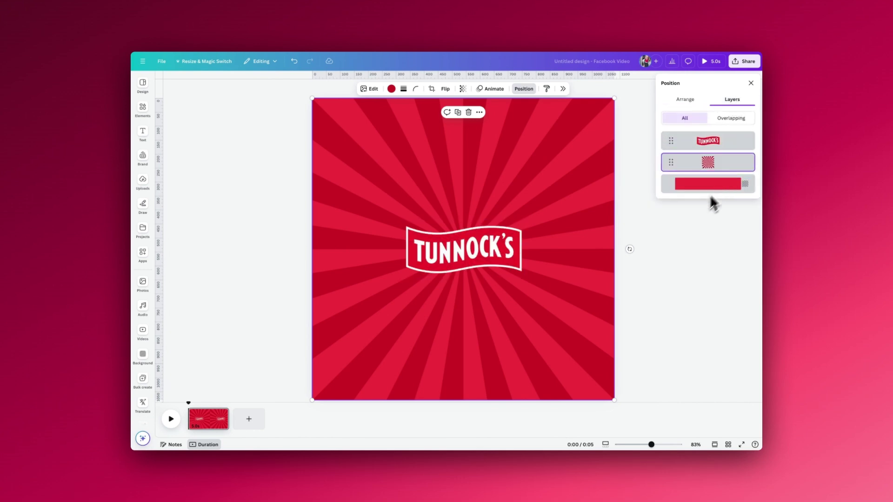
click(635, 222)
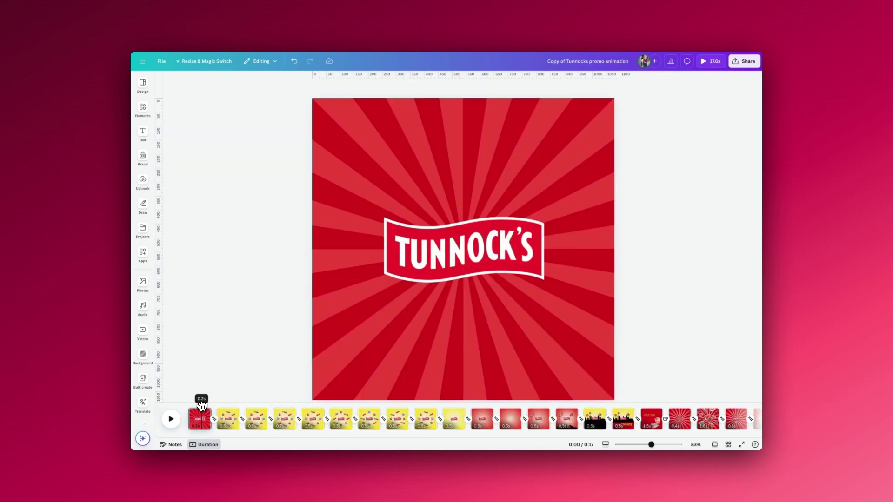
Scrub back and forth through the first four pages of the Tunnocks promo animation to examine how the logo, products and tagline appear.
drag(195, 404, 220, 406)
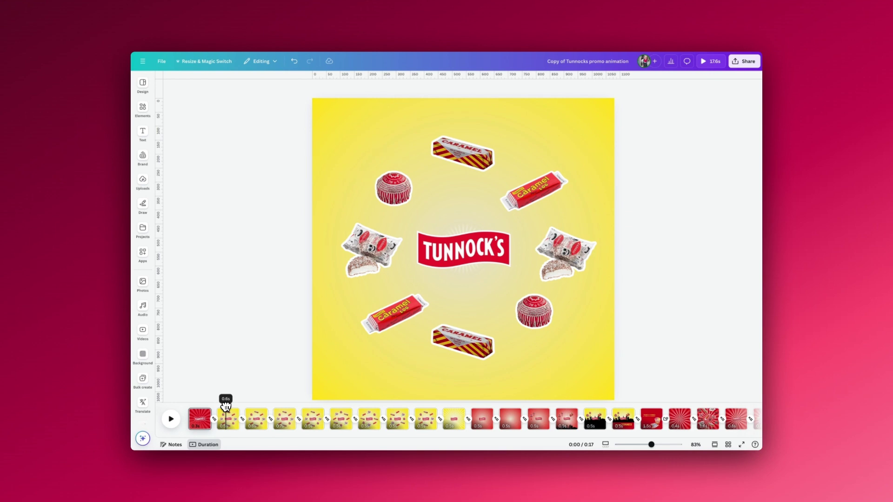
drag(225, 407, 283, 409)
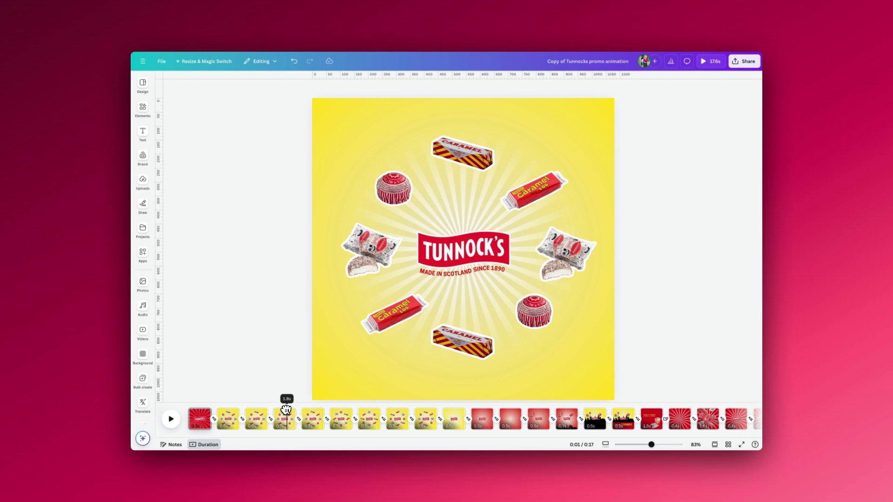
mouse_move(297, 409)
mouse_down()
mouse_move(442, 409)
mouse_move(218, 411)
mouse_move(283, 408)
mouse_up()
drag(285, 408, 221, 404)
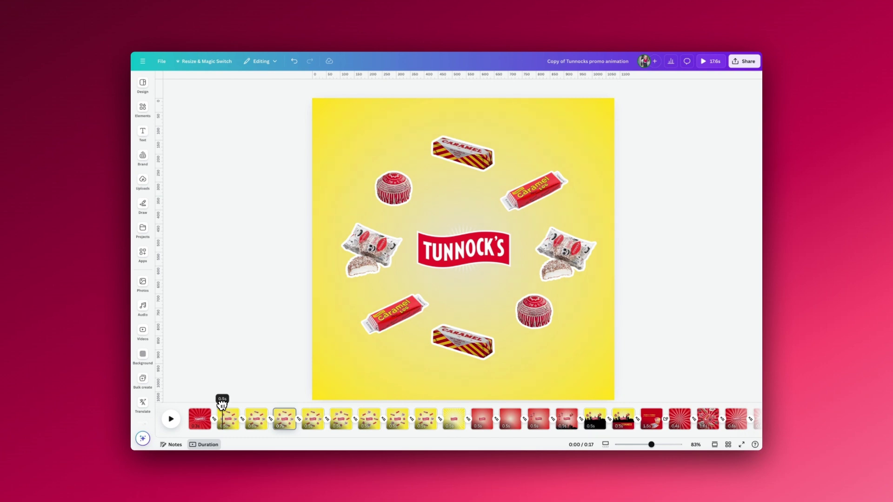
drag(233, 403, 285, 408)
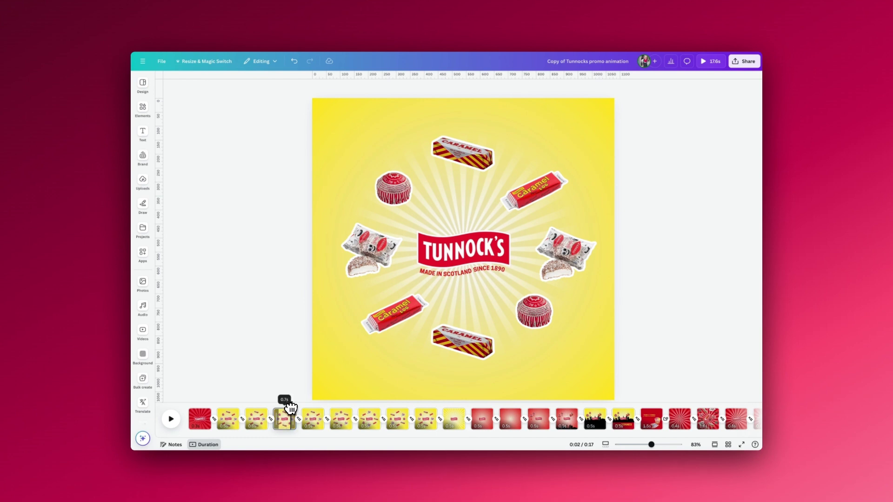
drag(290, 409, 226, 403)
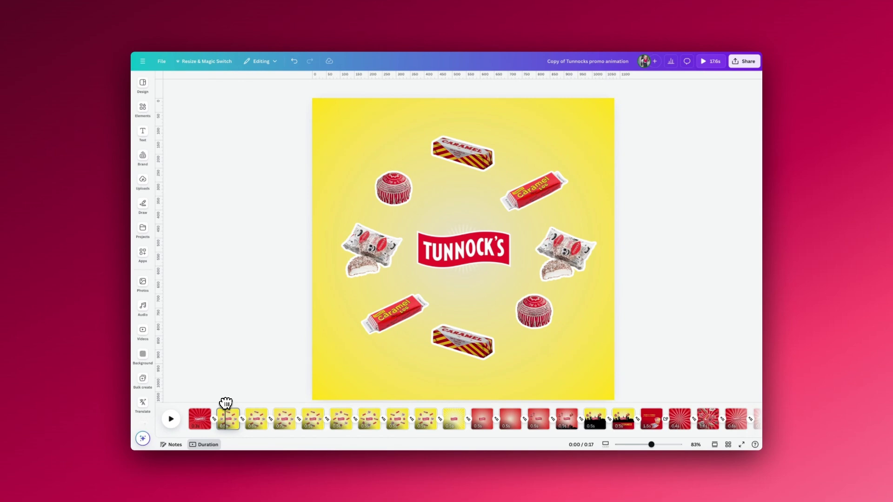
click(204, 409)
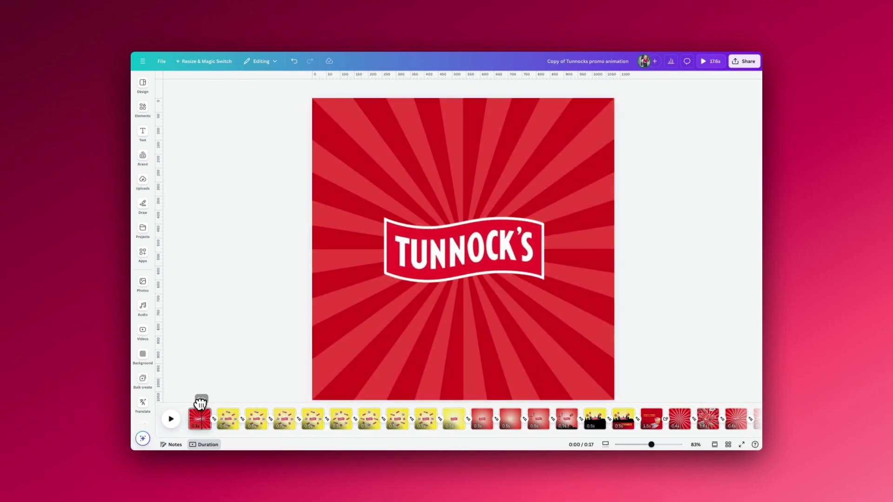
Play the promo animation from the first page, stop it on the yellow pages and return to the start.
click(171, 419)
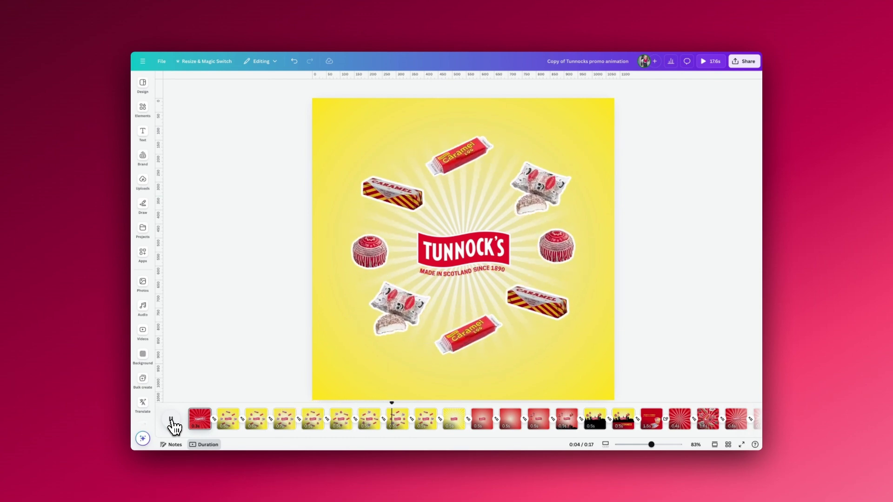
click(171, 419)
click(205, 418)
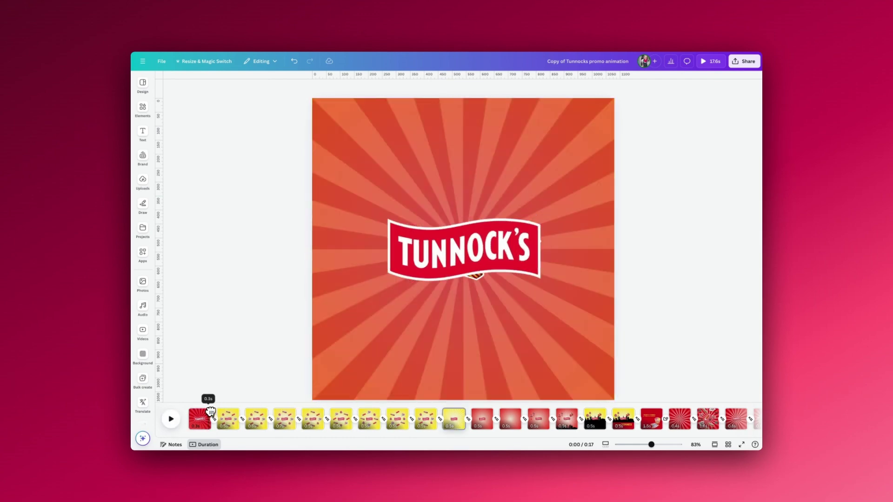
Check the first page's timing and list the layers stacked on its red sunburst background.
click(199, 426)
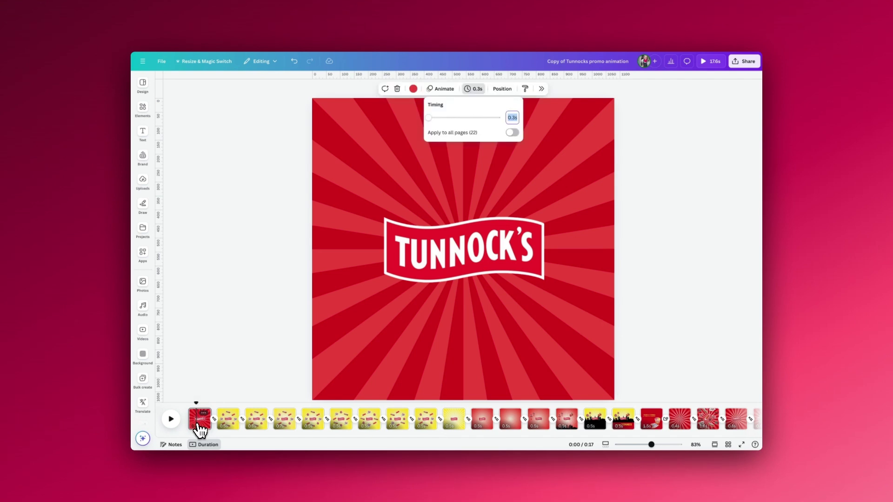
click(325, 338)
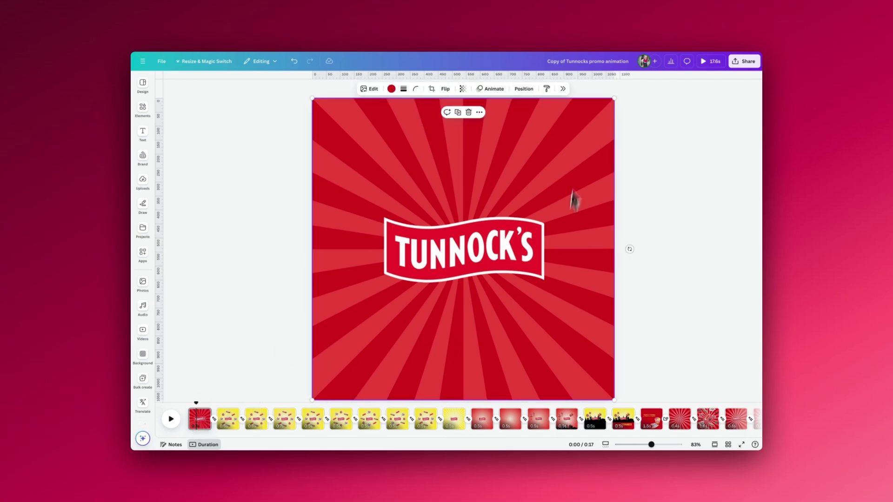
click(525, 89)
click(726, 100)
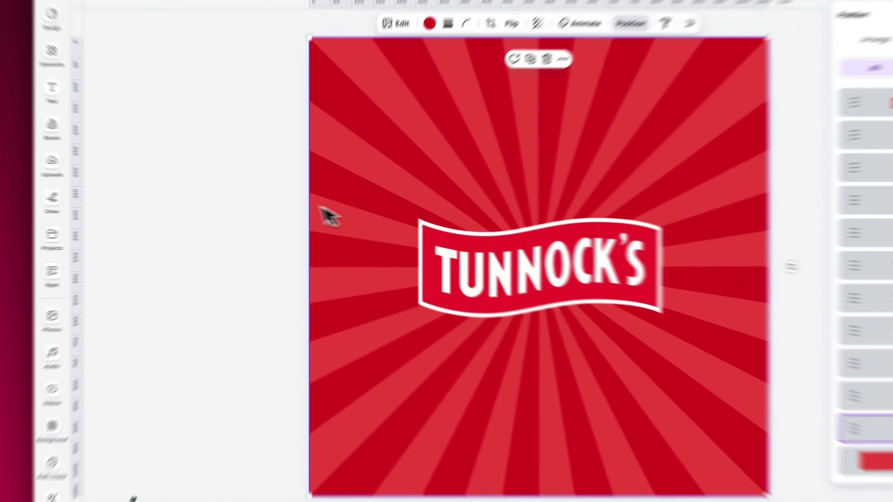
Try moving the Tunnock's logo below the hidden product images and enlarging and shrinking the white starburst behind them.
drag(279, 200, 651, 351)
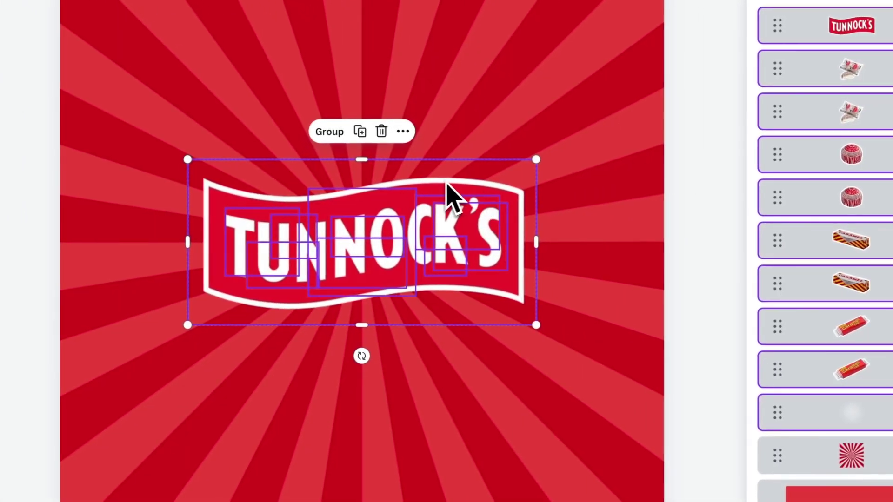
click(554, 197)
drag(485, 167, 488, 293)
click(374, 207)
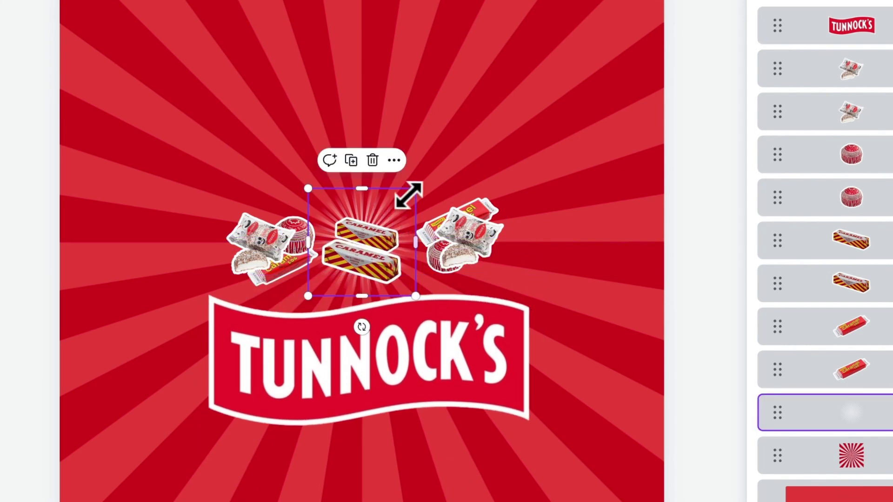
drag(415, 192, 578, 145)
drag(545, 180, 404, 266)
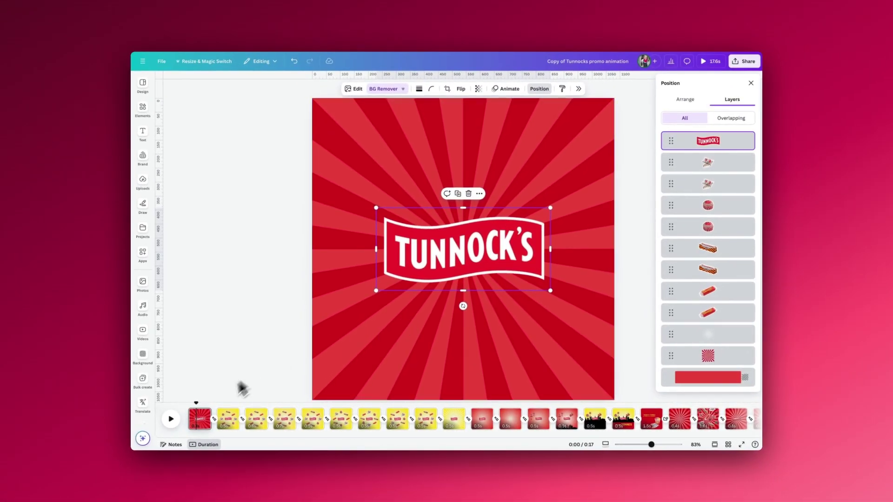
Examine the Match & Move transition between the first page and the yellow second page.
drag(200, 404, 223, 403)
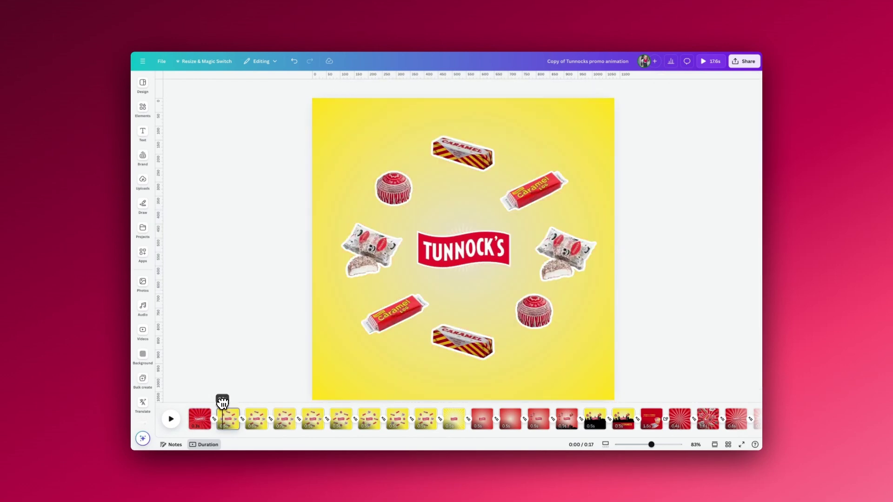
click(214, 420)
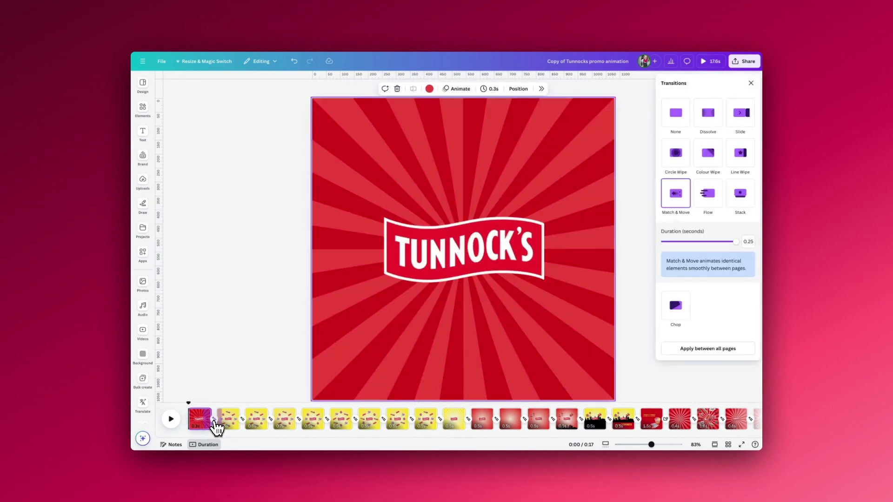
click(675, 194)
click(223, 420)
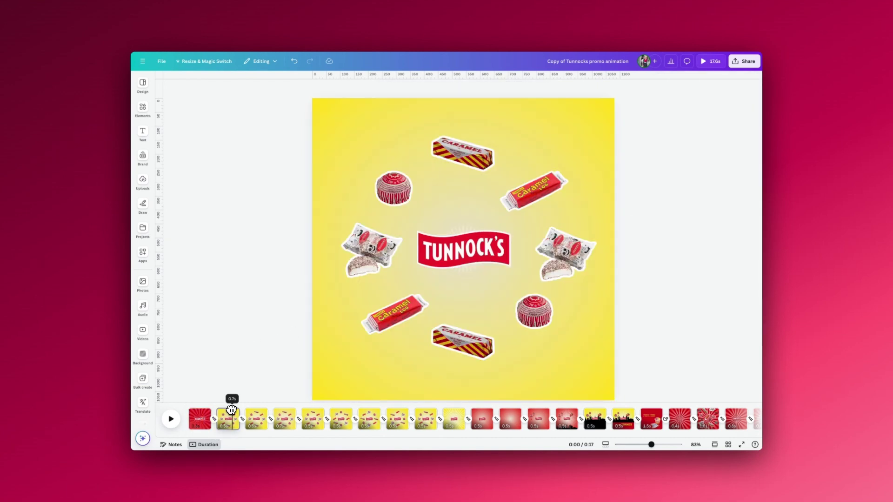
Compare the white starburst's size behind the logo on the second and third pages, selecting the small one on the second.
click(256, 412)
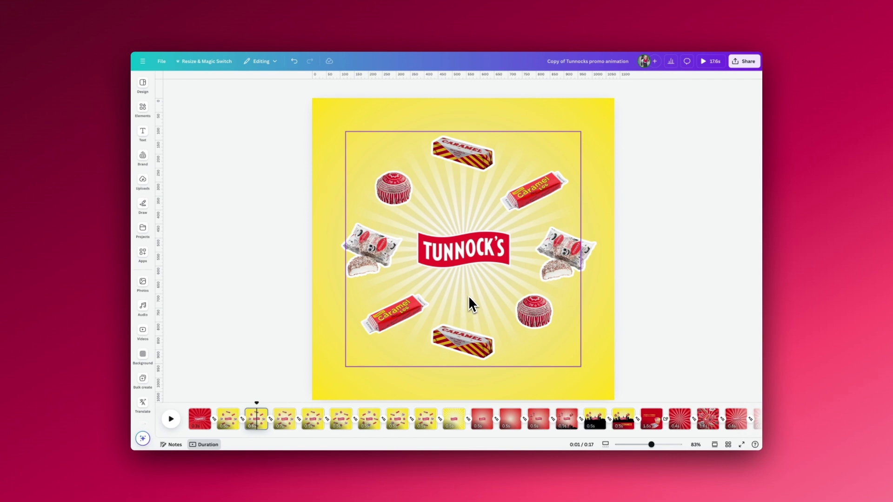
click(229, 405)
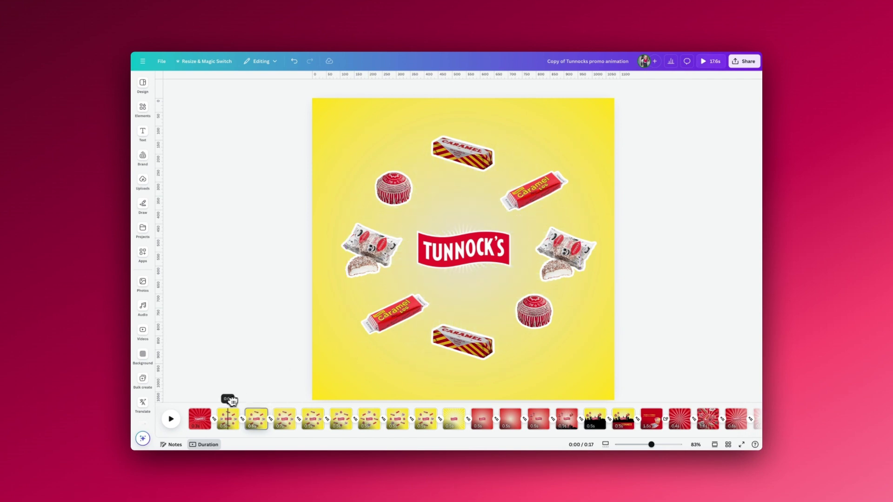
click(460, 224)
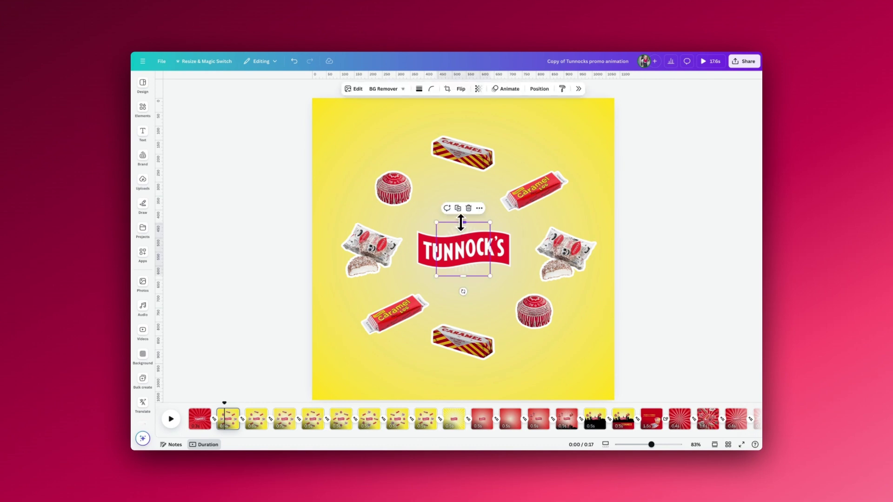
drag(220, 401, 249, 405)
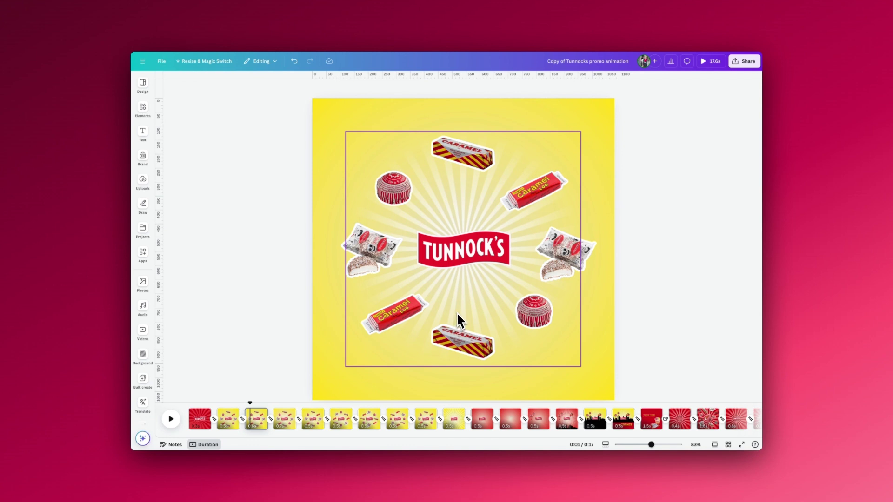
Go to the fourth page and examine the curved "MADE IN SCOTLAND SINCE 1890" tagline under the logo up close.
drag(250, 403, 281, 401)
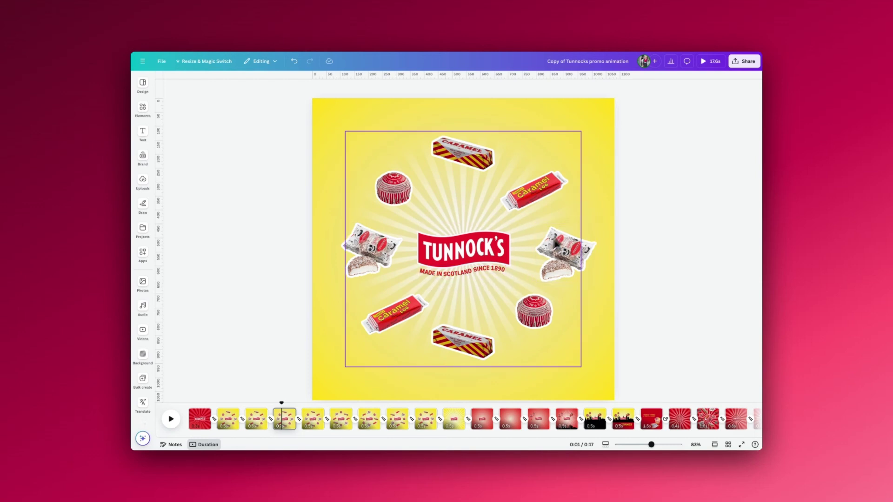
click(459, 277)
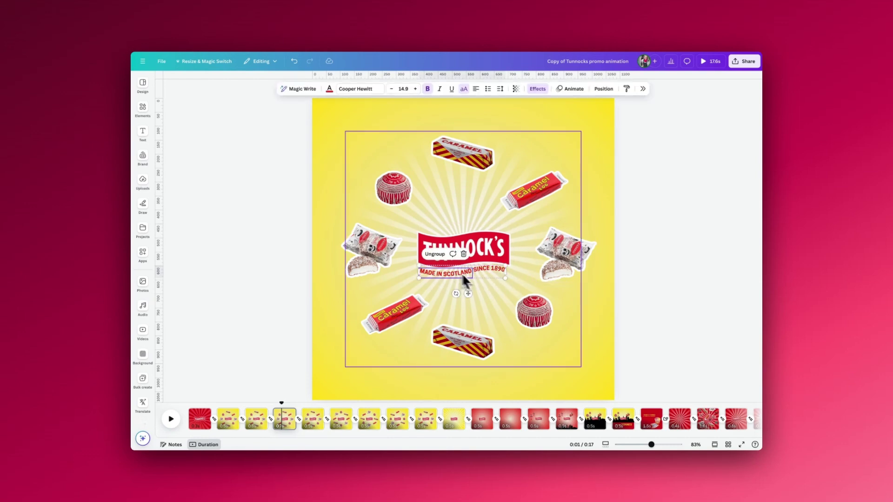
drag(651, 445, 664, 446)
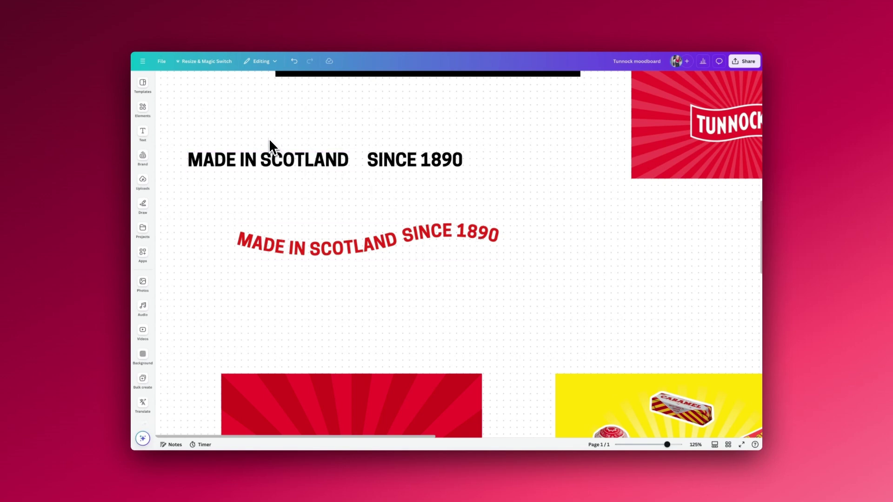
In the Tunnock moodboard, apply the Curve effect to the black "MADE IN SCOTLAND" text and bend it into a shallow dip.
click(273, 159)
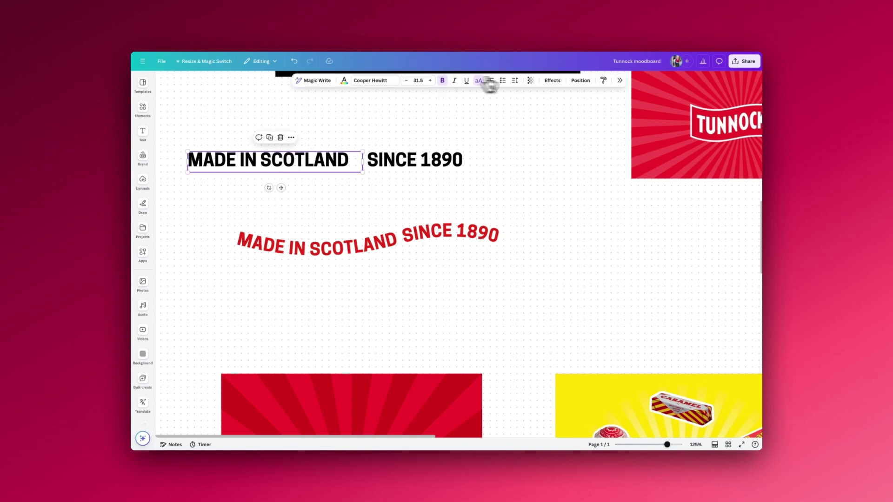
click(552, 81)
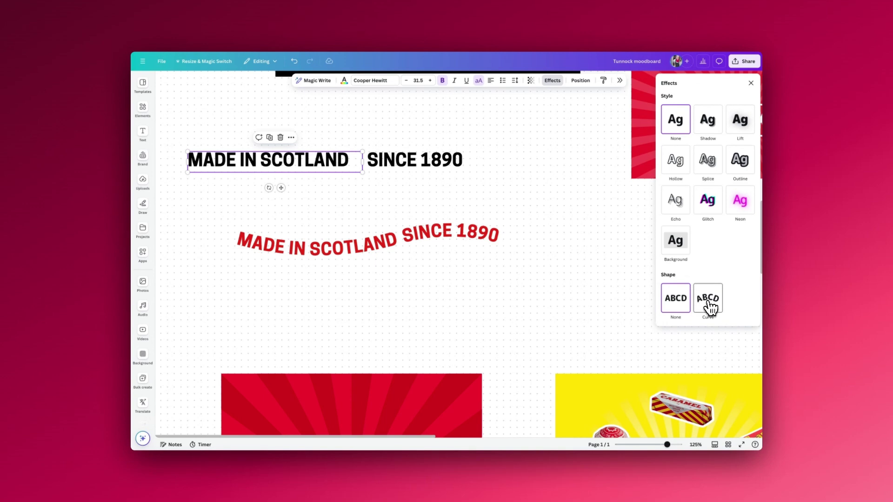
click(709, 305)
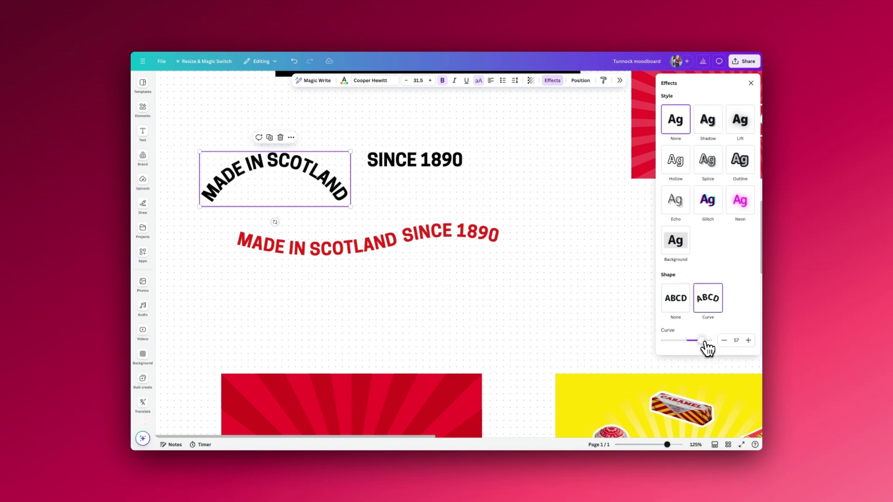
drag(703, 342, 684, 342)
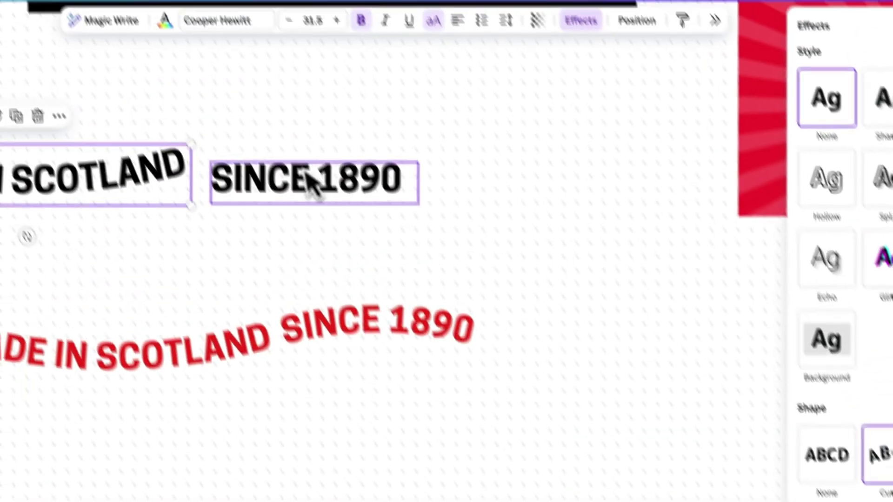
Apply the Curve effect to the black "SINCE 1890" text and reduce it to a shallow upward arch.
click(308, 182)
click(878, 454)
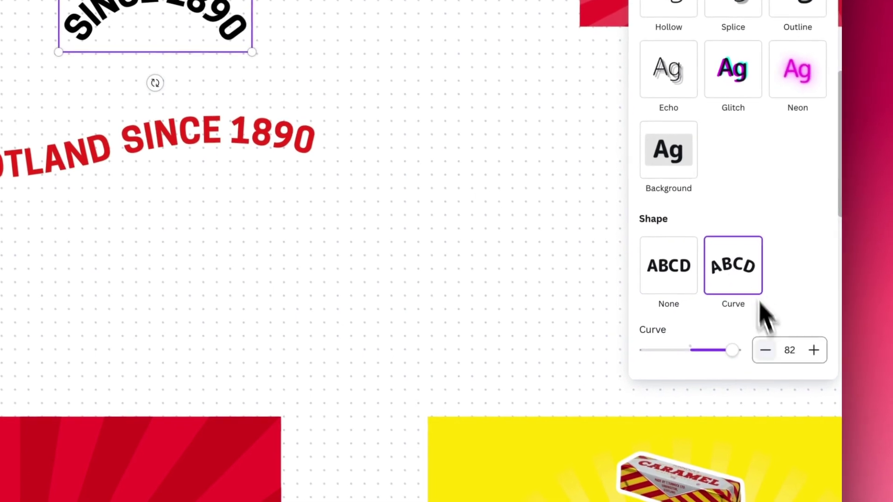
drag(733, 351, 699, 353)
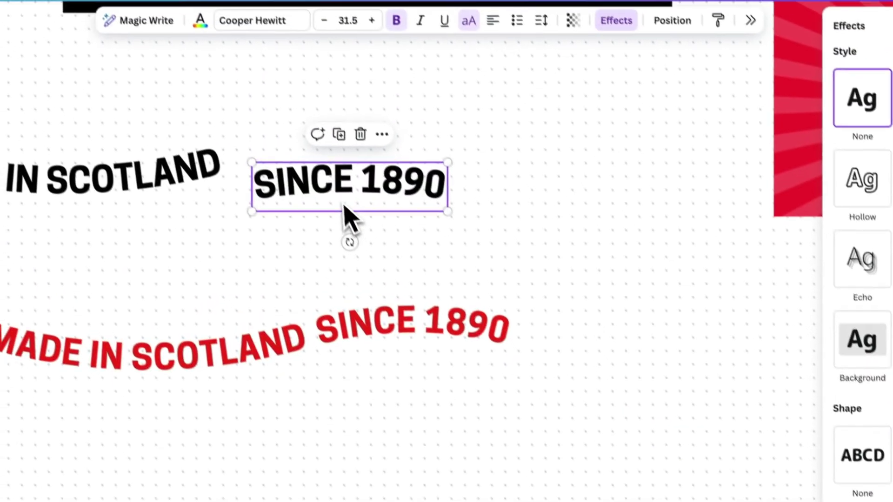
Move "SINCE 1890" up against the end of "MADE IN SCOTLAND" so both form one wavy line, and deselect it.
drag(399, 157, 391, 144)
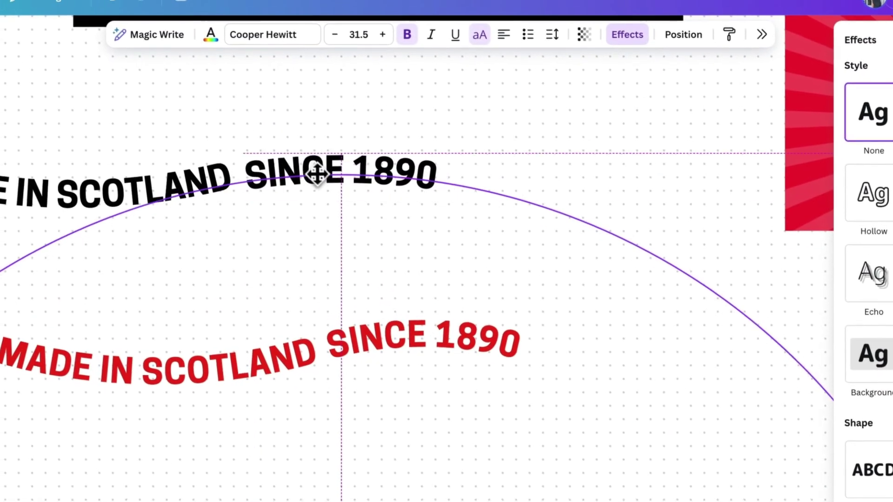
drag(317, 174, 309, 168)
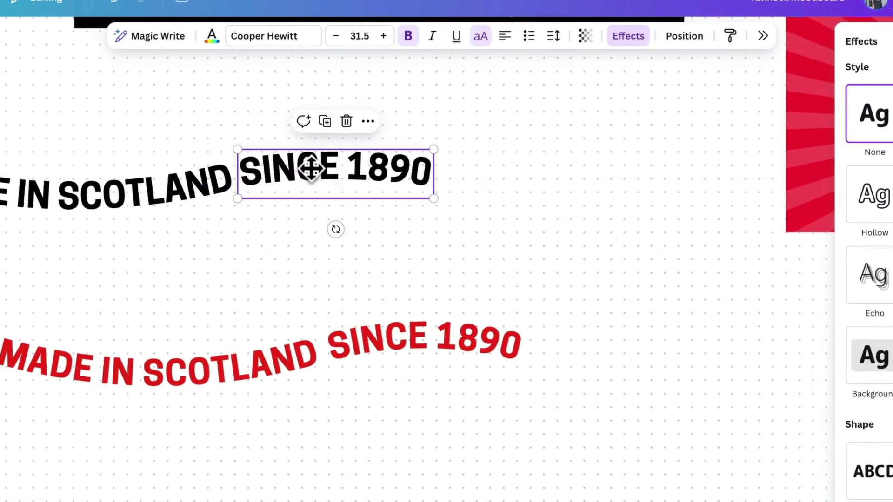
click(592, 235)
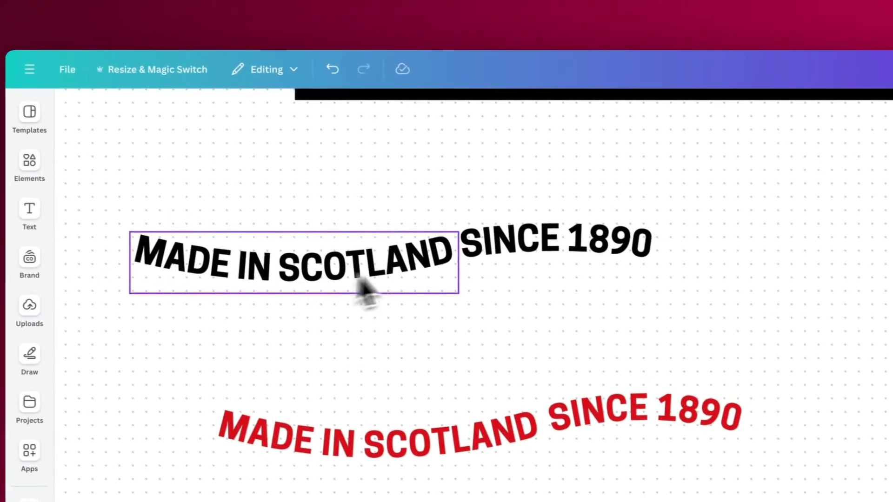
Group the black "MADE IN SCOTLAND" and "SINCE 1890" texts into one tagline.
click(486, 251)
shift+click(394, 255)
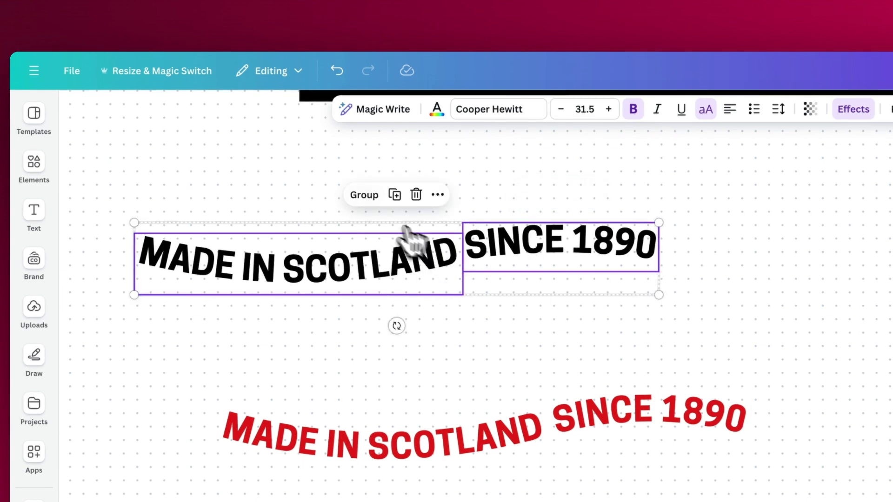
click(364, 195)
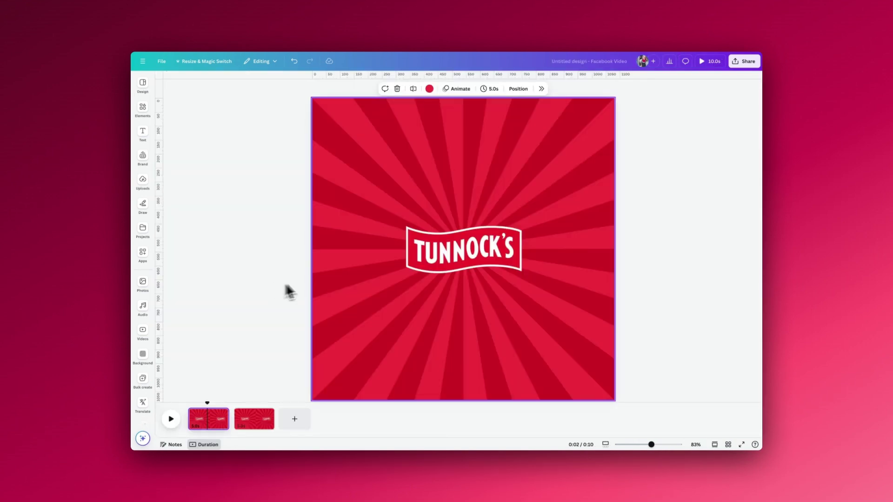
Open the photo animation choices for the Tunnock's logo on the red sunburst page and preview effects such as Breathe and Stomp.
click(456, 265)
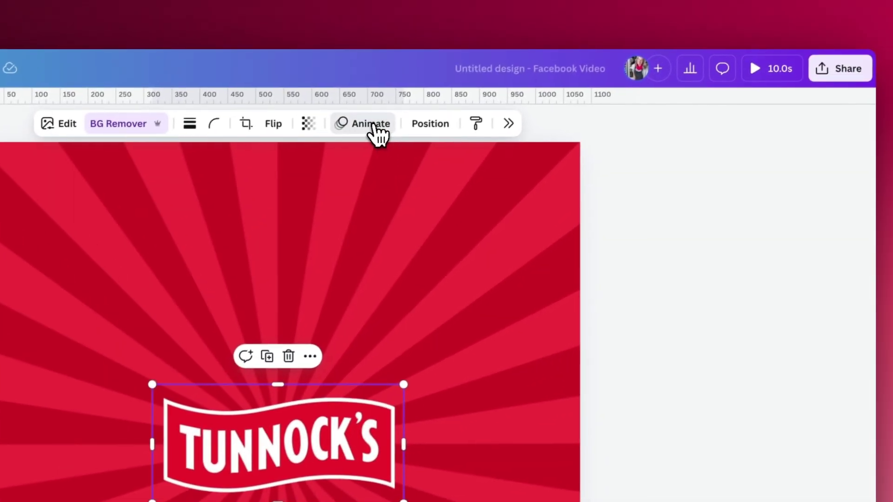
click(508, 39)
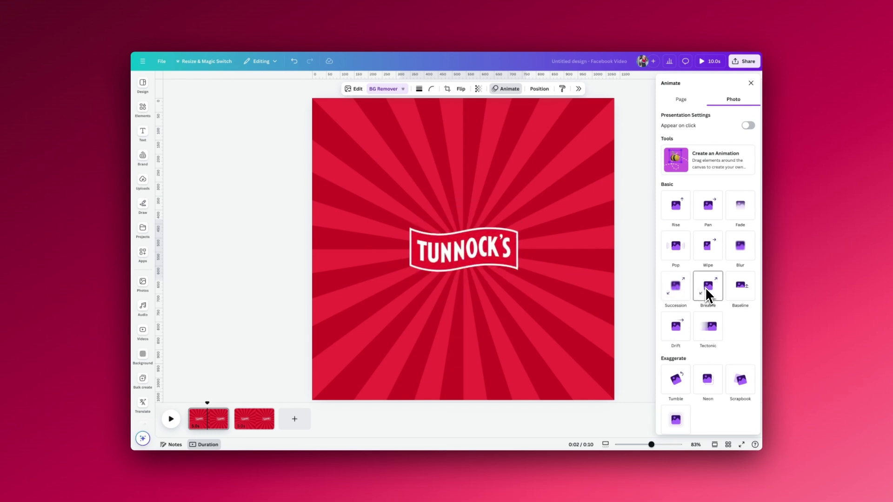
scroll(707, 295, down, 2)
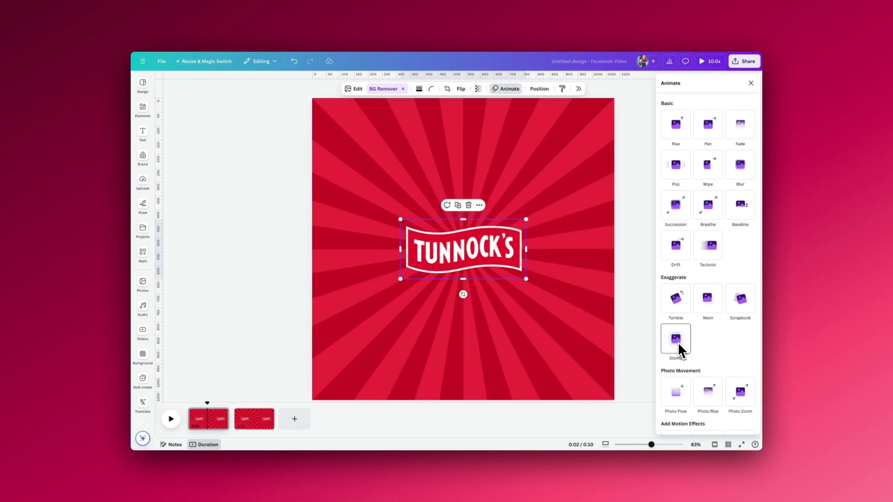
click(680, 100)
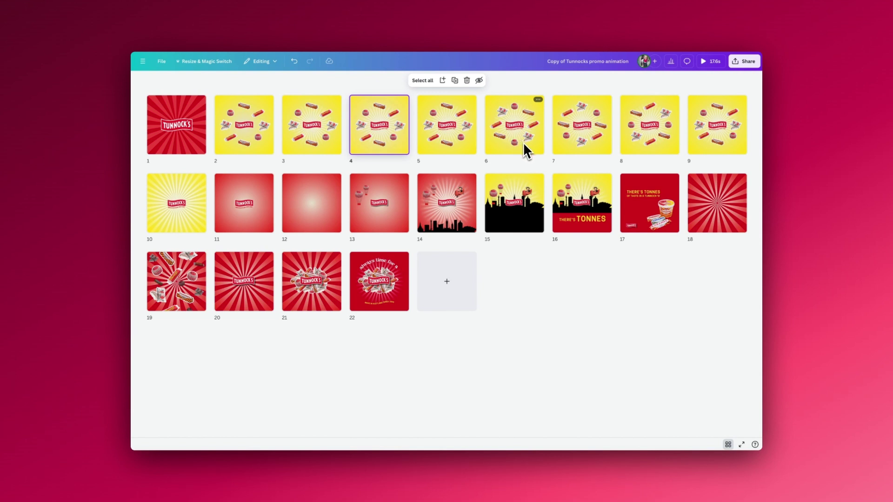
Open page 2 of the finished Tunnocks promo animation, fit it in view and play it through the circling products to the red gradient page.
double_click(251, 134)
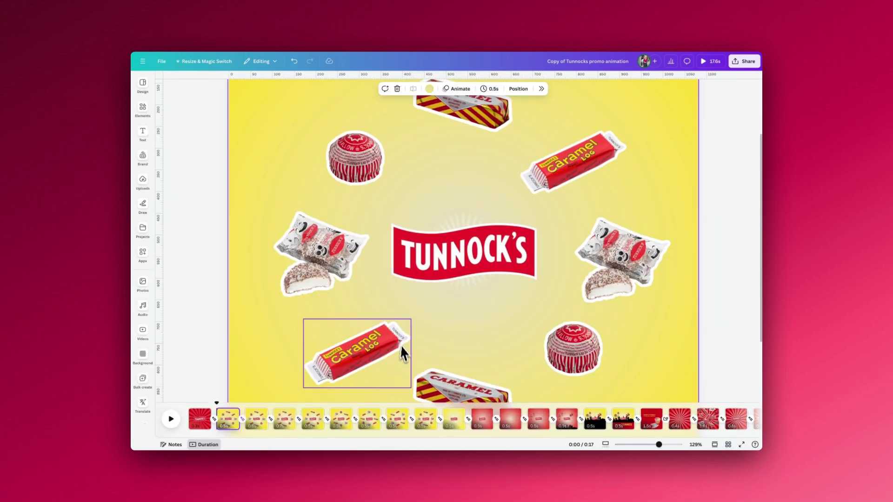
drag(658, 444, 649, 445)
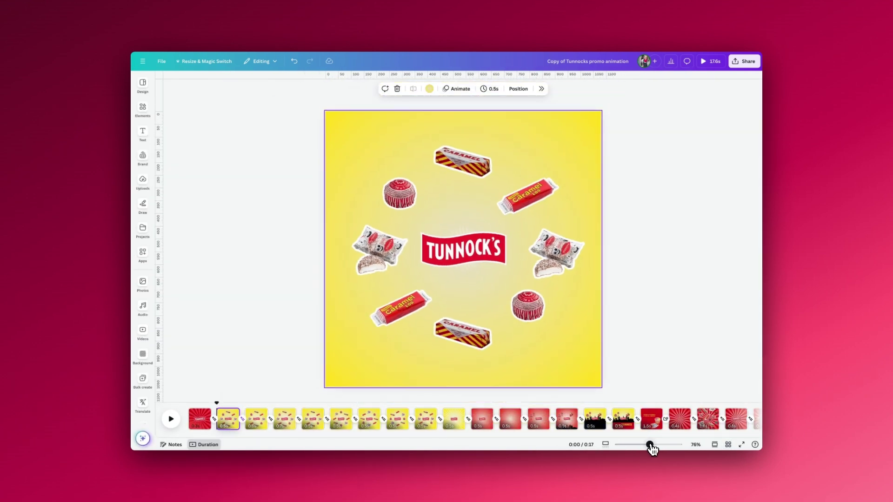
click(172, 420)
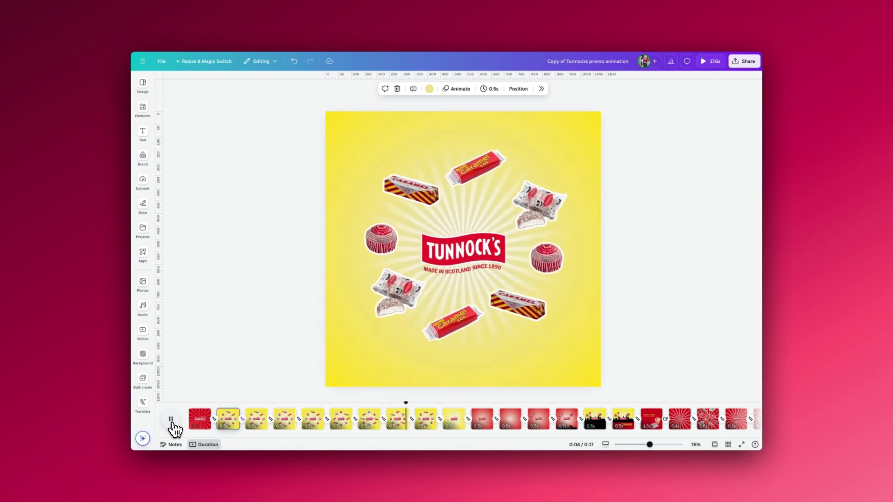
click(172, 420)
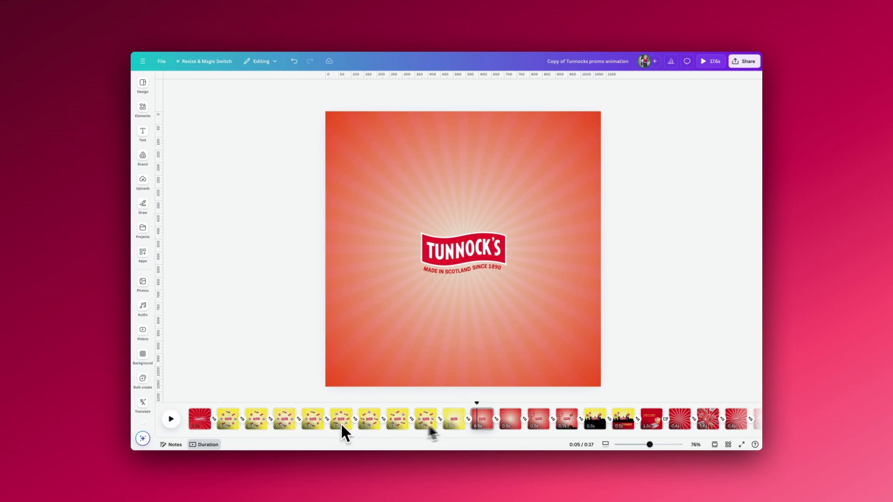
Return to page 2 and inspect the Caramel Log, Caramel wafer and teacake cut-outs one by one at close range.
click(220, 416)
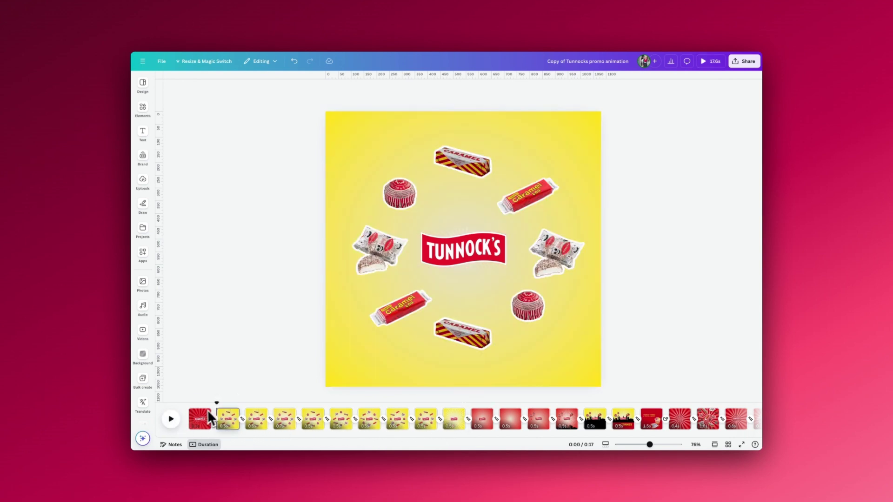
click(528, 195)
scroll(462, 156, up, 5)
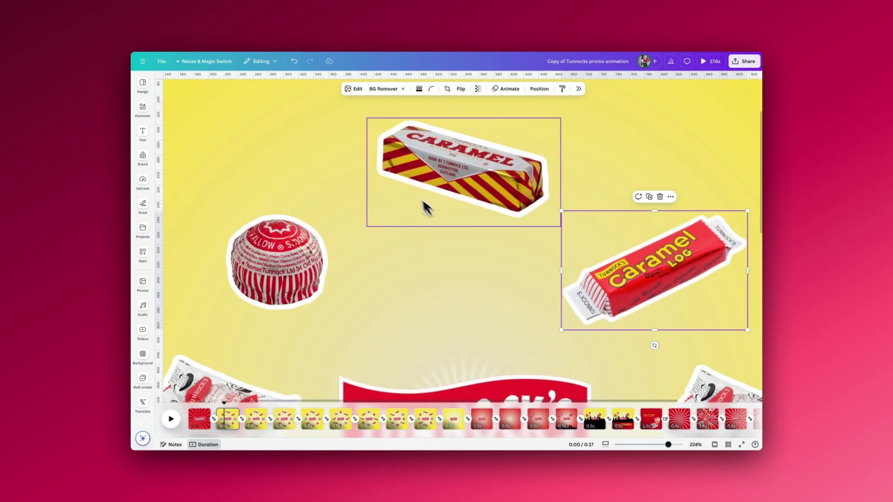
click(416, 181)
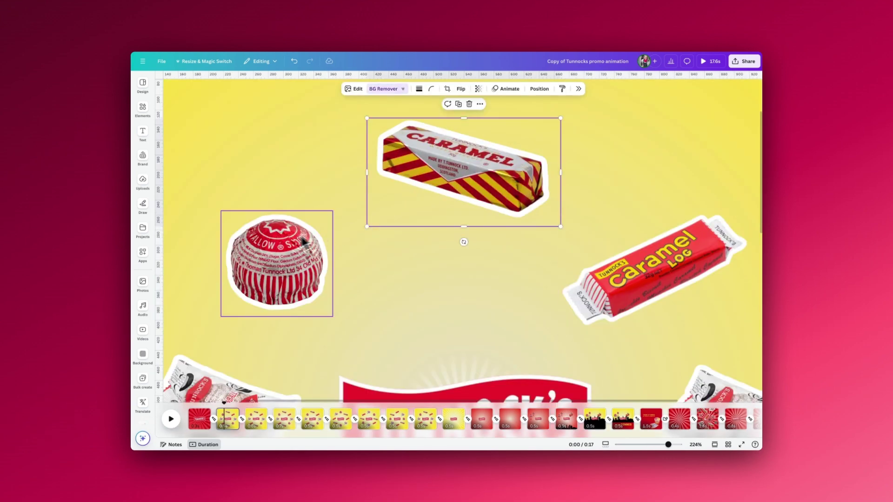
click(282, 248)
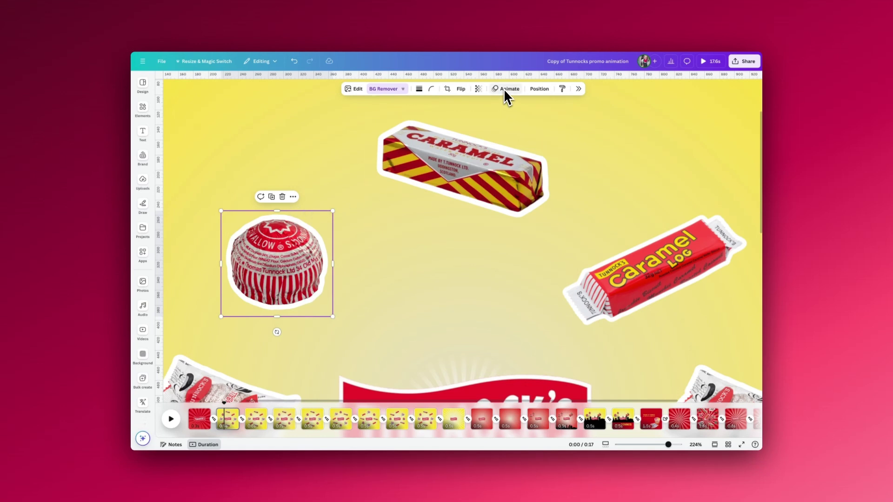
Review the Shadows effect settings behind the teacake's white outline, and scrub the playhead across the yellow pages.
click(579, 90)
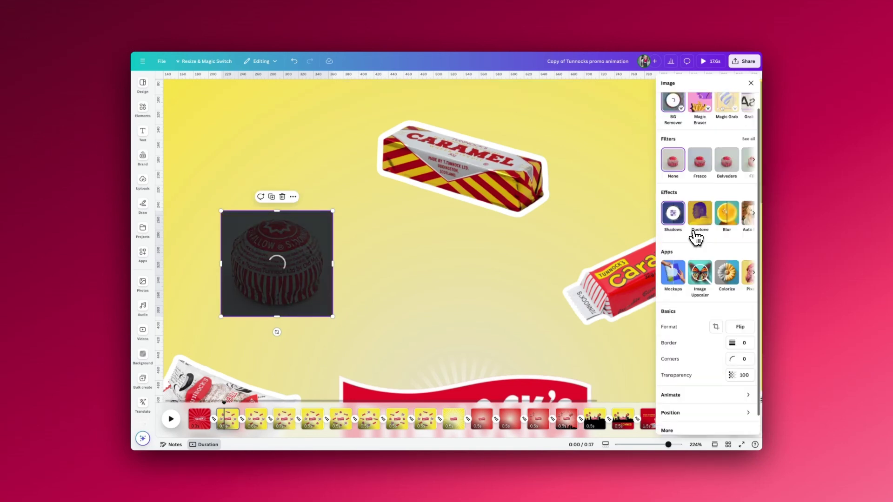
click(677, 222)
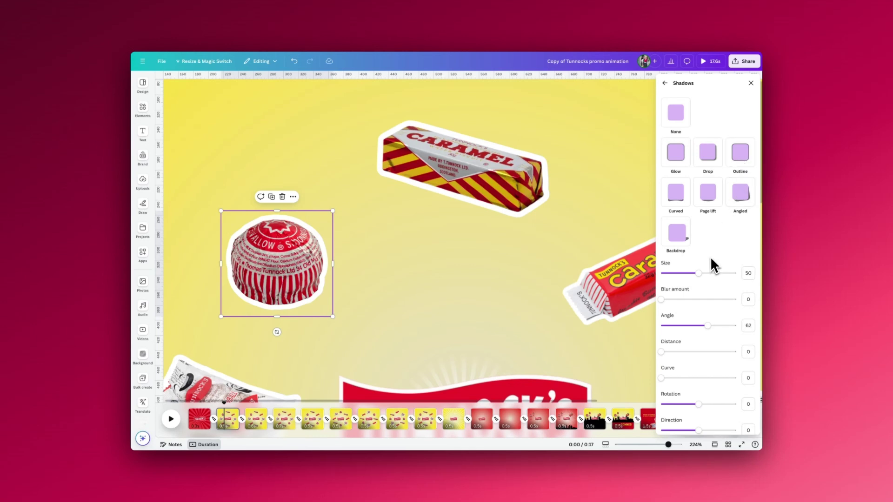
scroll(714, 265, down, 1)
drag(697, 238, 665, 266)
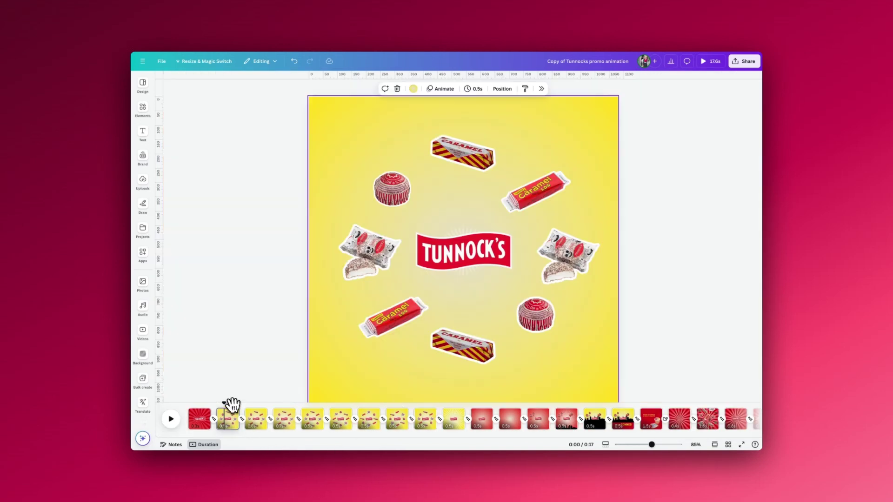
drag(231, 404, 340, 412)
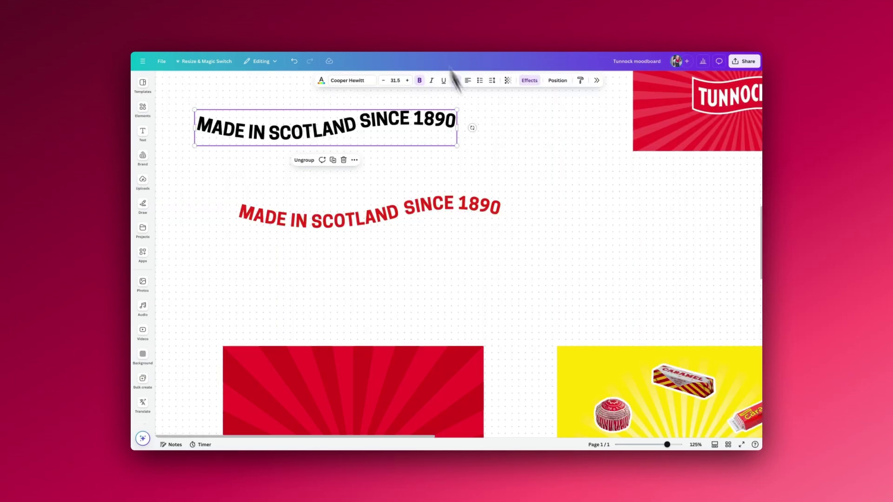
Copy the moodboard's yellow layout of logo, tagline, sunburst and products into the untitled Facebook Video design, and set the page background to yellow.
click(549, 230)
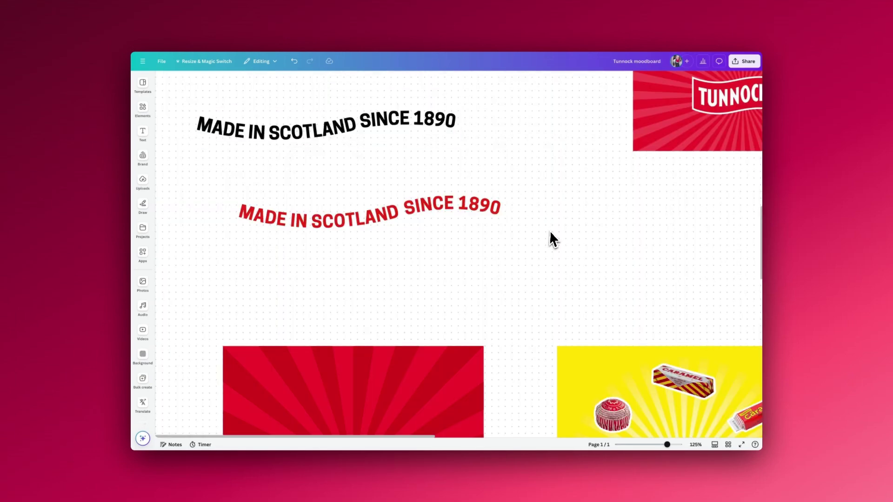
scroll(550, 230, down, 10)
scroll(550, 230, right, 5)
scroll(550, 230, right, 3)
scroll(550, 230, up, 2)
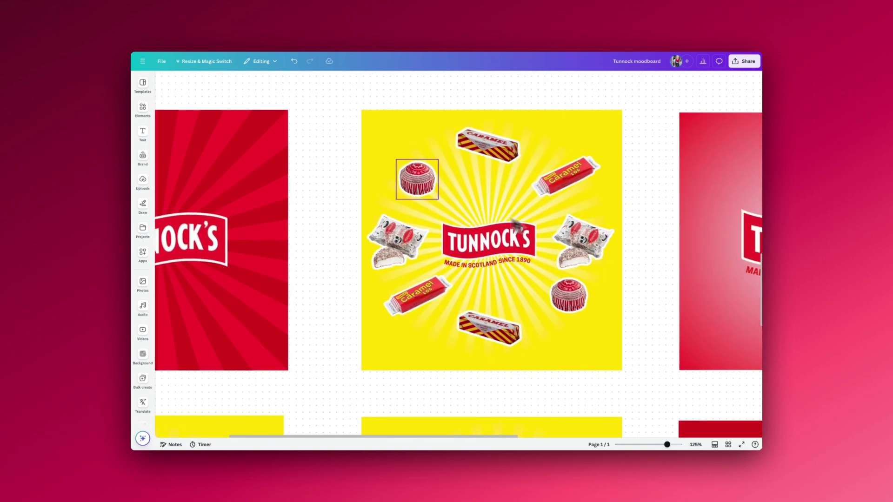
drag(342, 120, 615, 362)
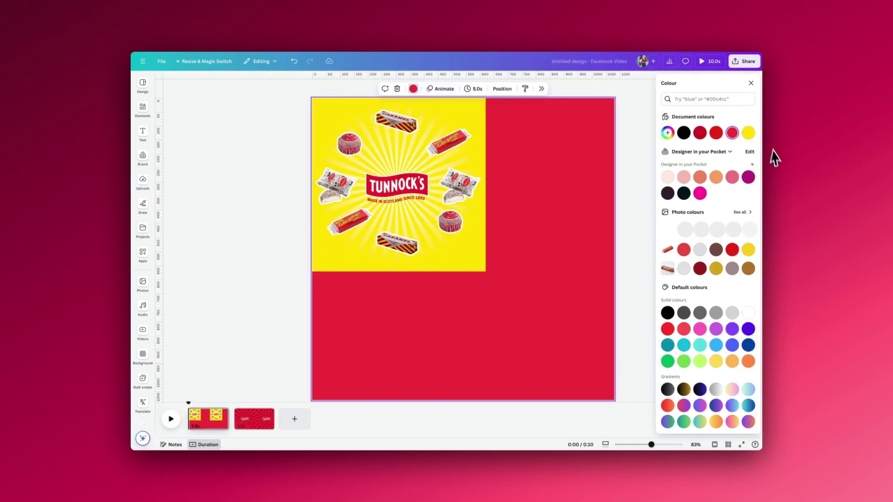
click(748, 134)
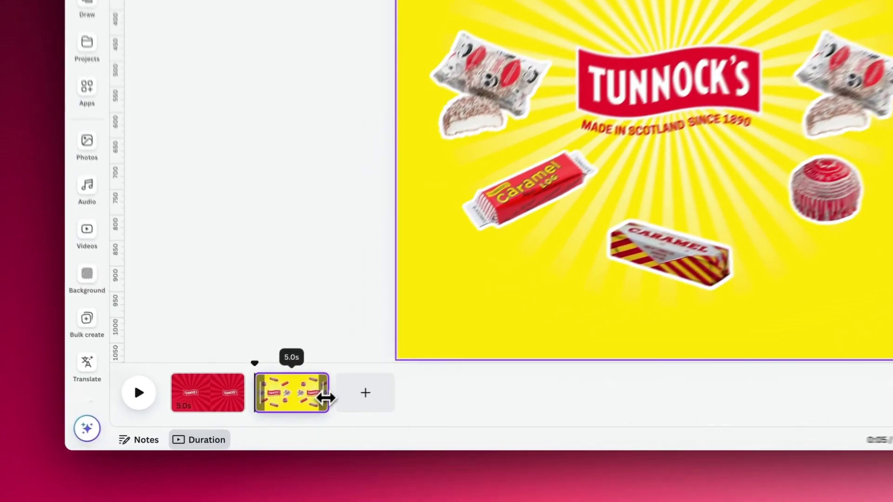
Shorten the yellow product page to 1.1 s and duplicate it.
drag(326, 397, 294, 397)
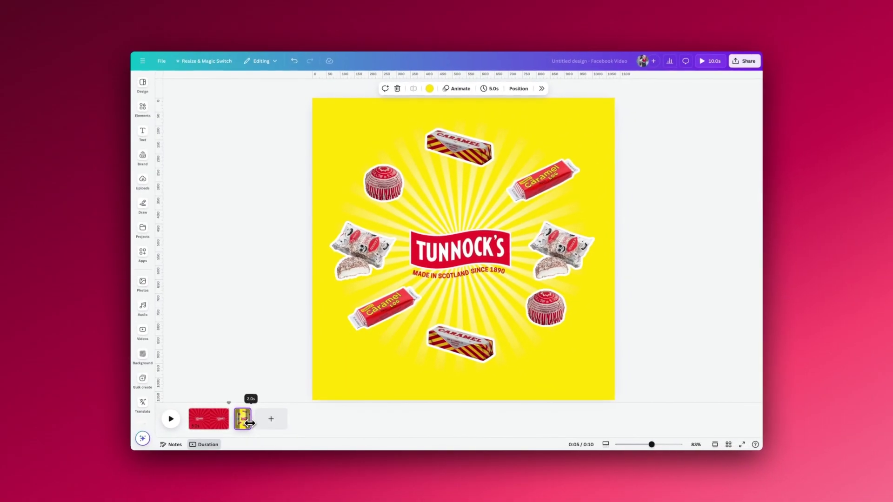
drag(250, 424, 242, 422)
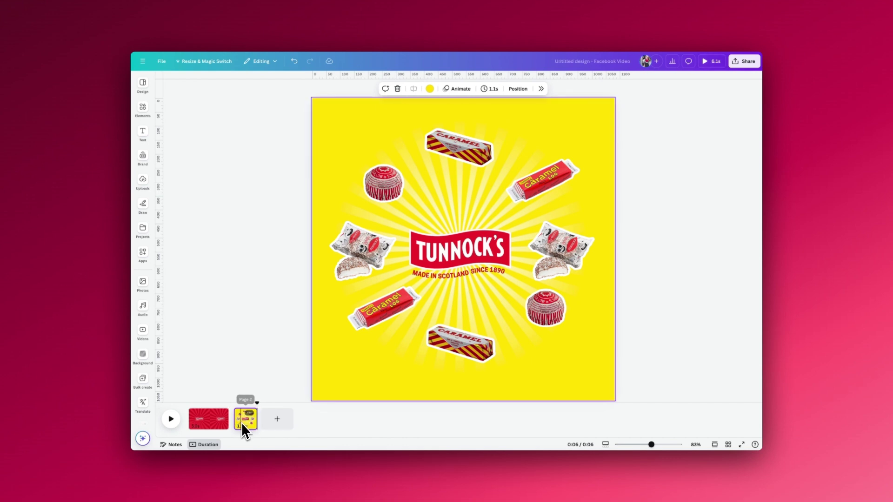
click(253, 414)
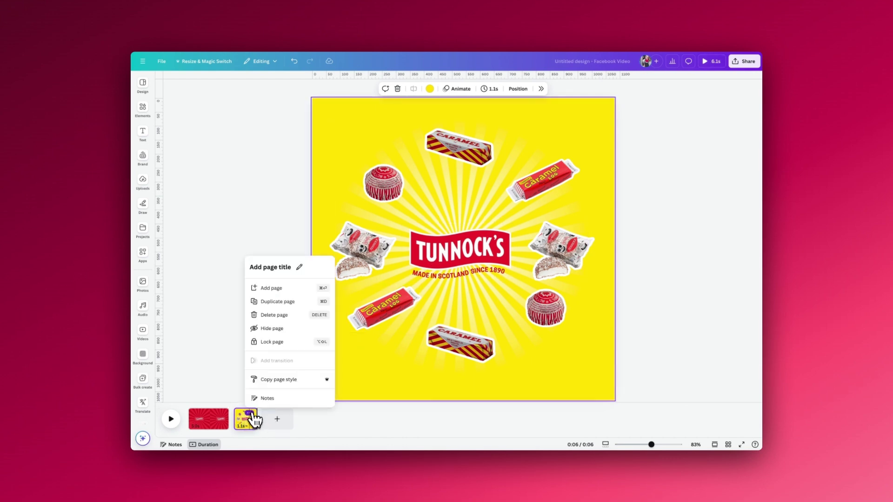
click(257, 302)
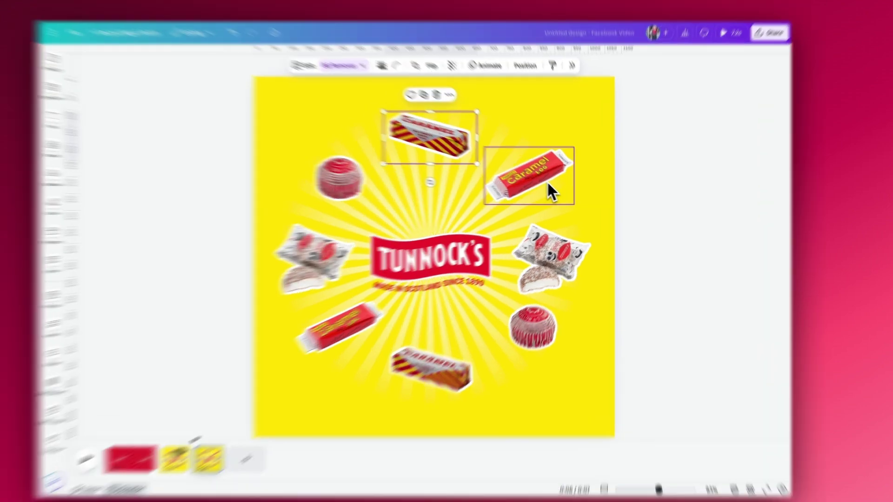
On the duplicated yellow page, move each product one position clockwise around the Tunnock's logo.
click(555, 179)
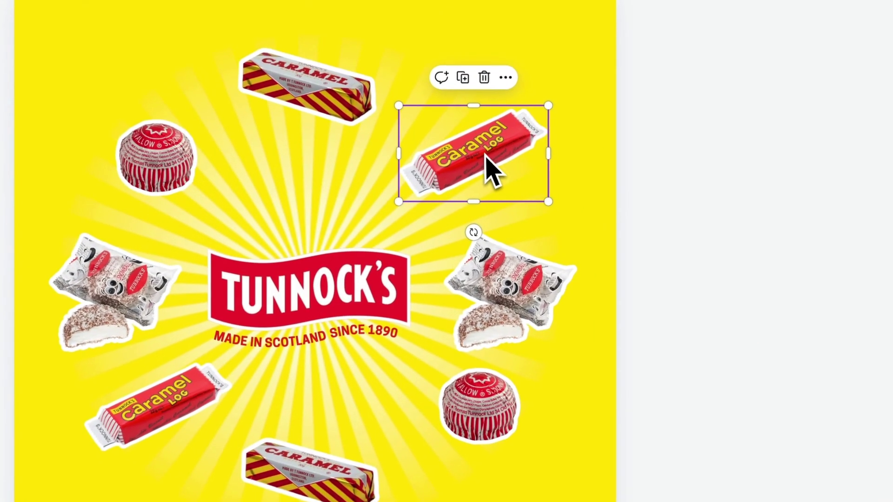
drag(491, 172, 524, 297)
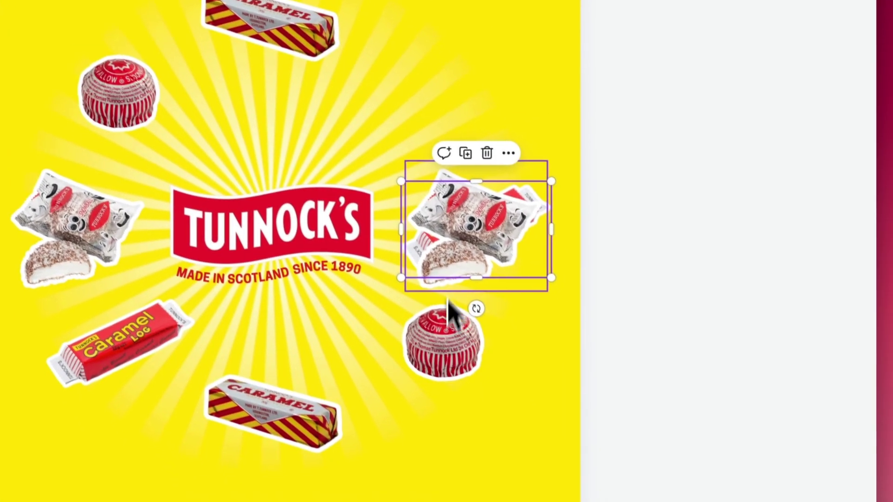
click(340, 89)
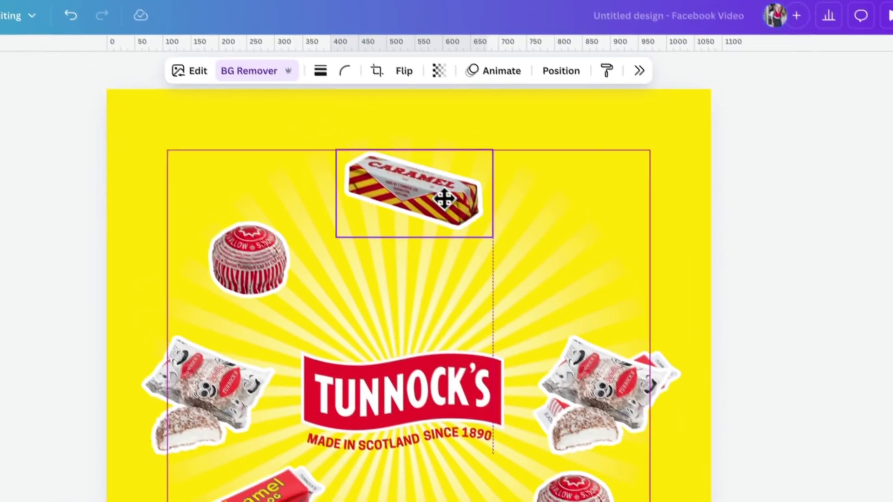
drag(590, 263, 614, 274)
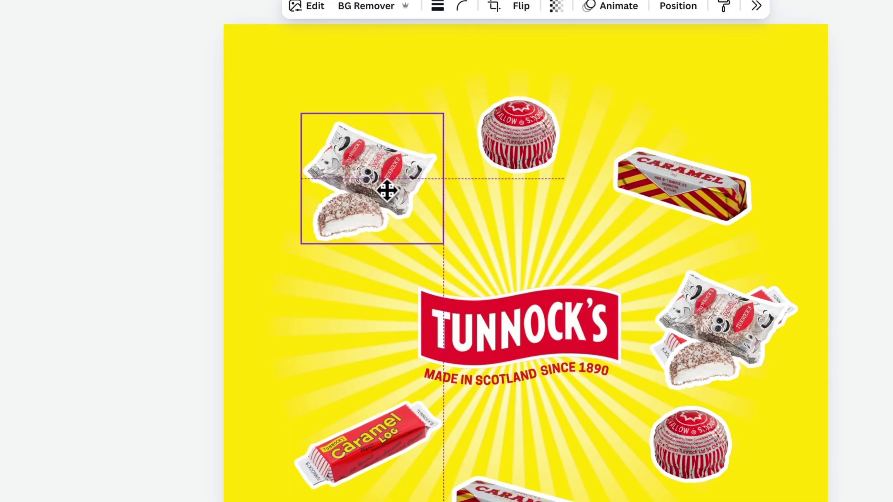
drag(331, 190, 331, 186)
click(343, 299)
drag(343, 299, 293, 154)
drag(465, 350, 319, 304)
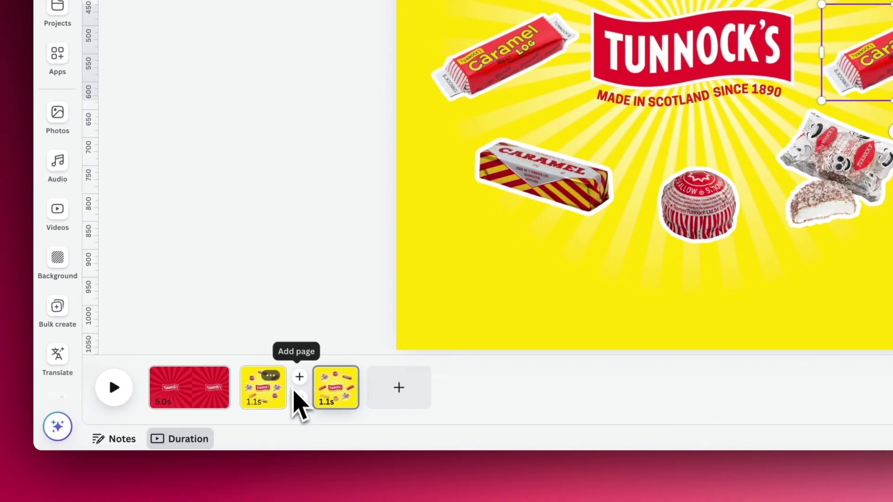
Add a Match & Move transition between the two yellow pages and scrub through it, ending on the page with the shifted products.
click(285, 398)
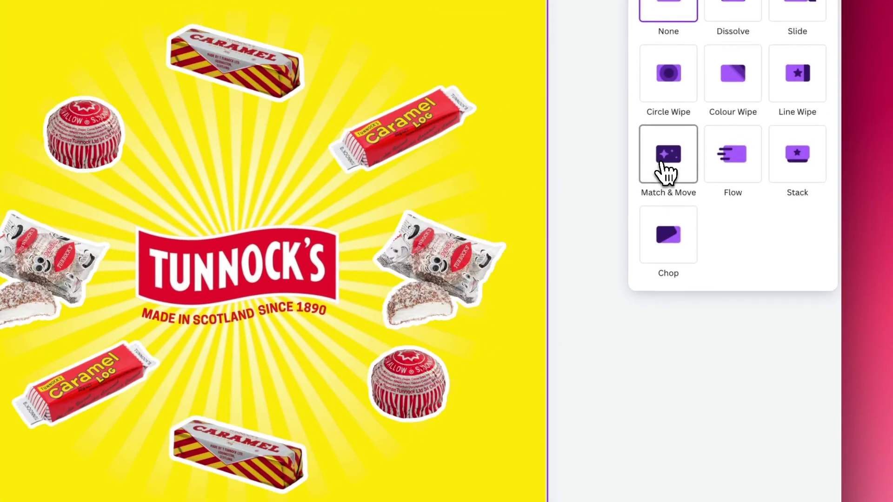
click(663, 165)
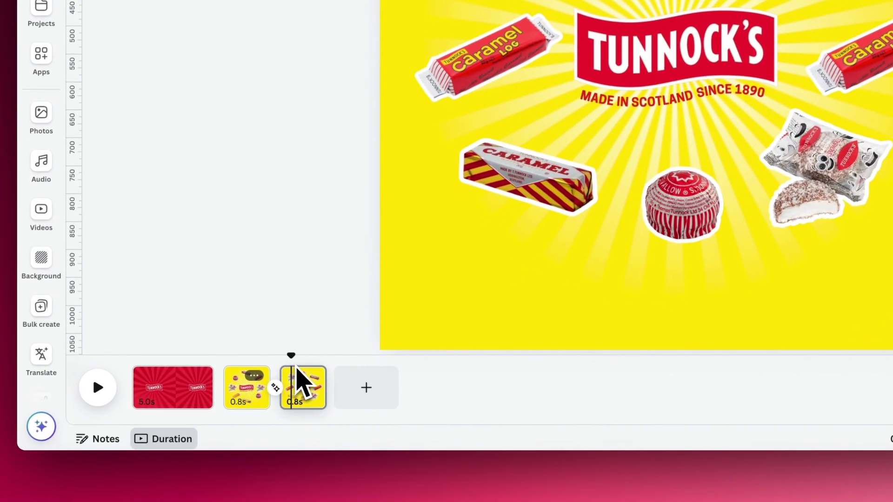
drag(678, 205, 672, 222)
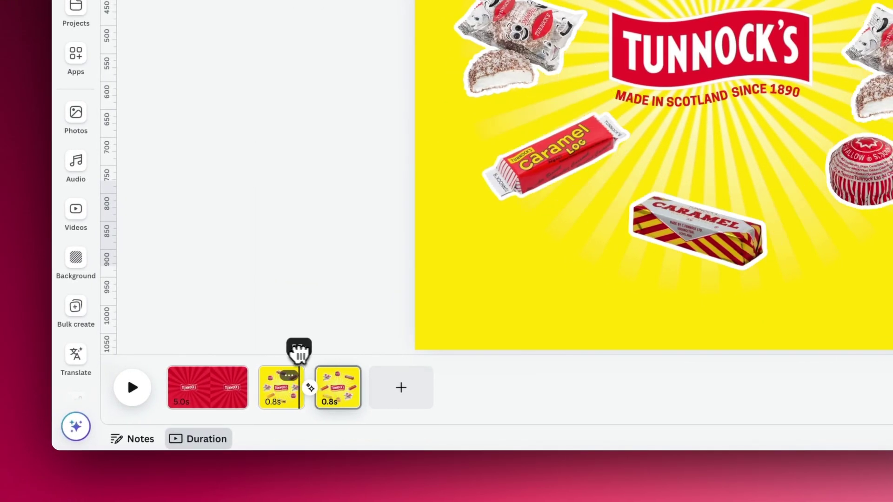
click(346, 382)
click(382, 138)
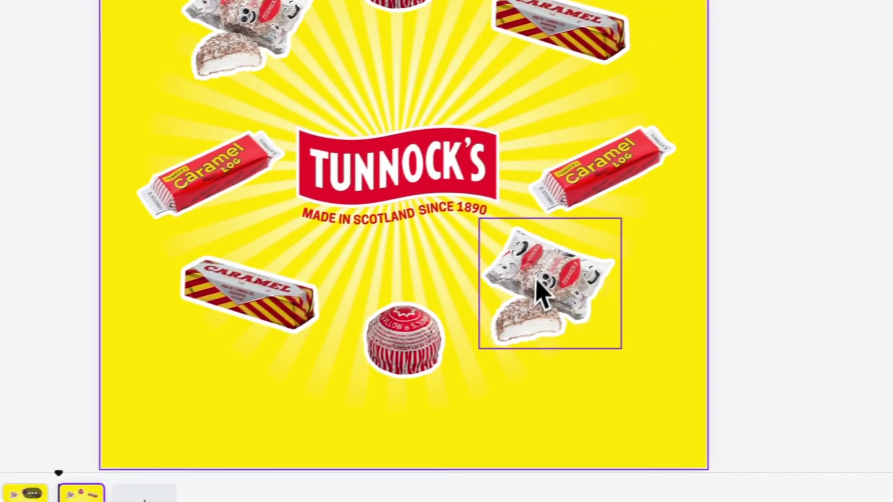
On the third yellow page, move the products one more position clockwise around the Tunnock's logo.
click(543, 305)
drag(543, 305, 385, 345)
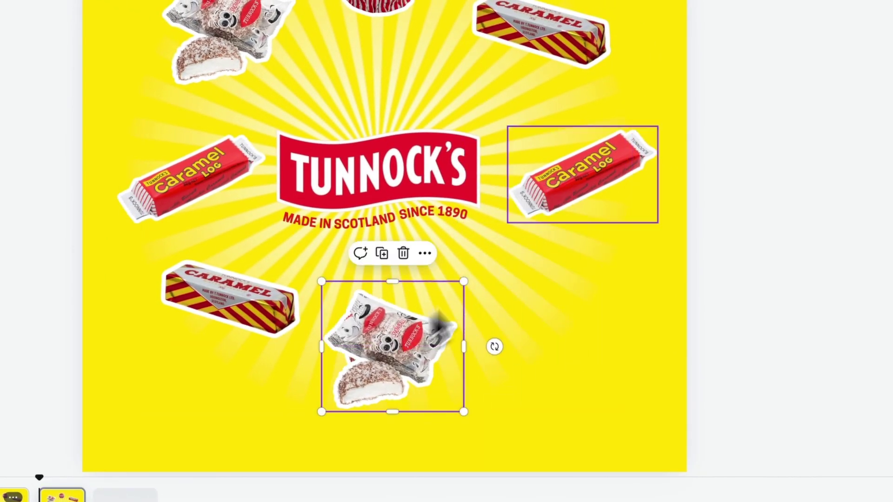
drag(573, 195, 531, 314)
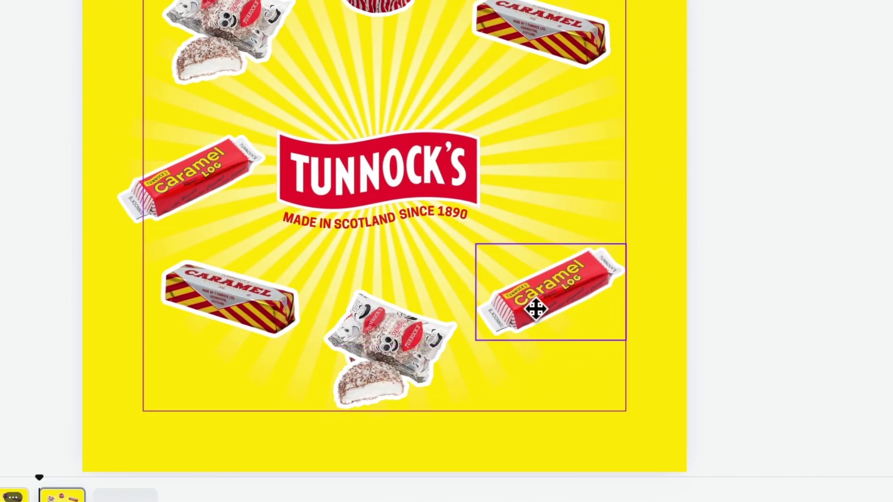
drag(547, 39, 580, 183)
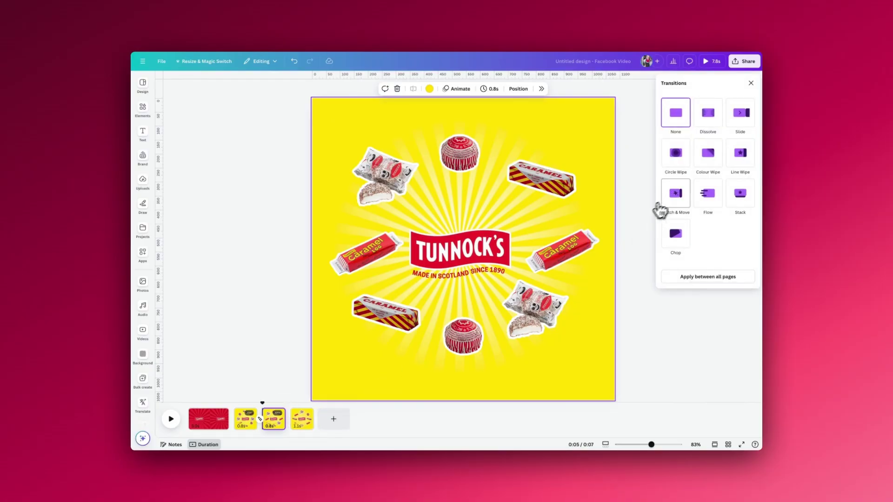
Add a Match & Move transition between the second and third yellow pages and scrub through the circling products.
click(672, 196)
drag(239, 404, 295, 406)
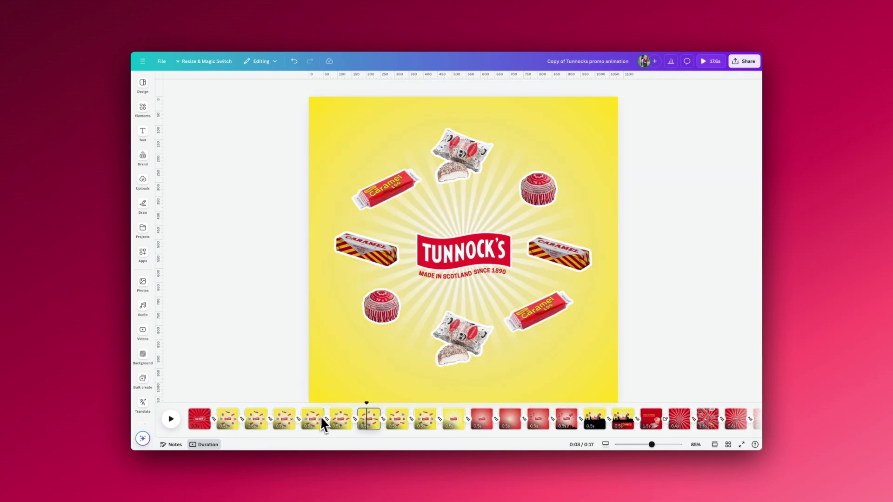
drag(393, 420, 432, 403)
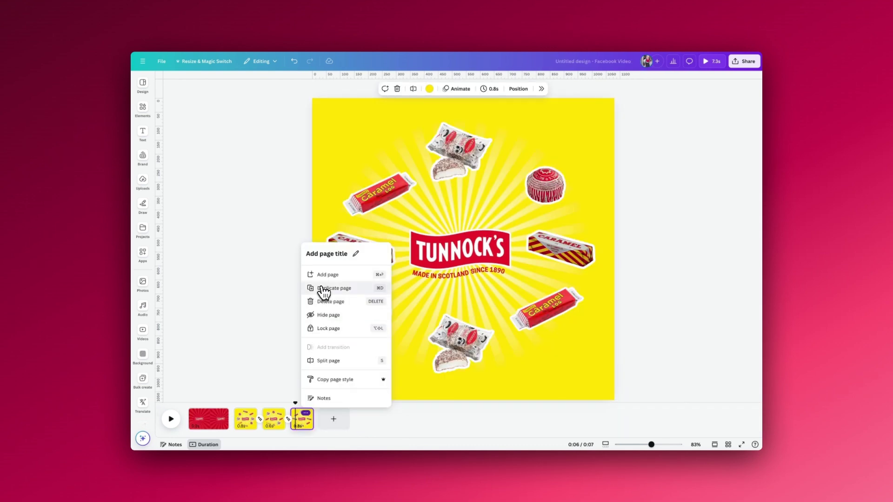
Duplicate the third yellow page and enlarge the sunburst on the copy until it covers the whole page.
click(323, 289)
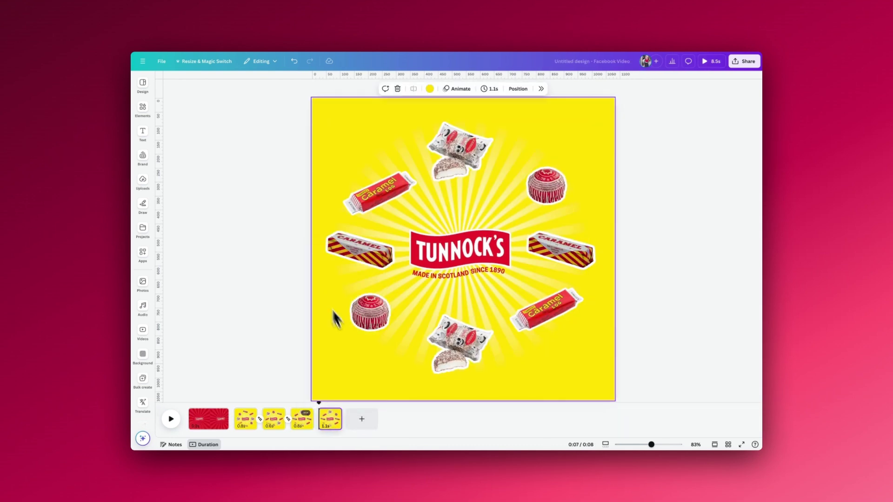
click(444, 211)
drag(317, 119, 293, 83)
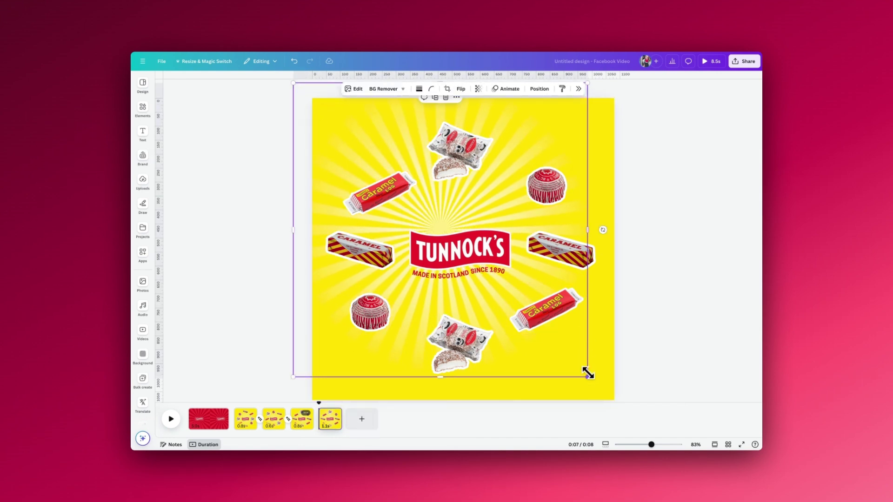
drag(588, 373, 677, 423)
Move all the products outward past the page edges, leaving only the Tunnock's logo and tagline on the sunburst.
click(452, 150)
drag(471, 182, 474, 96)
drag(541, 193, 626, 170)
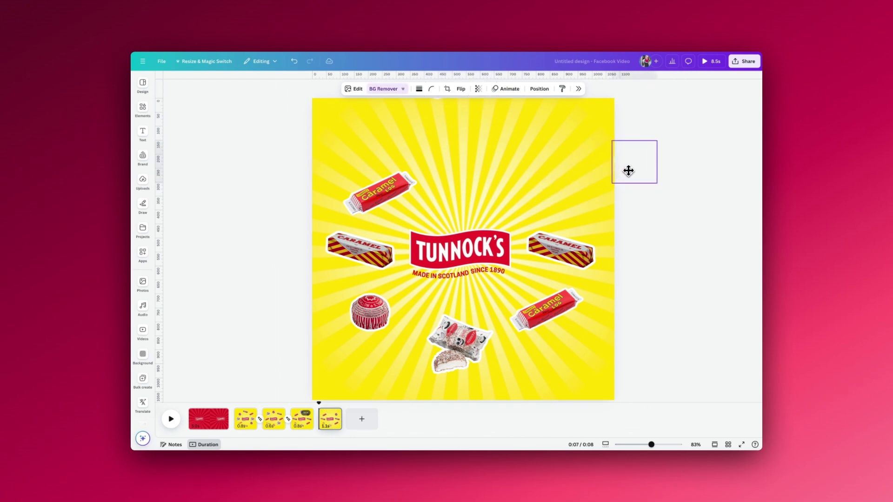
drag(629, 170, 628, 170)
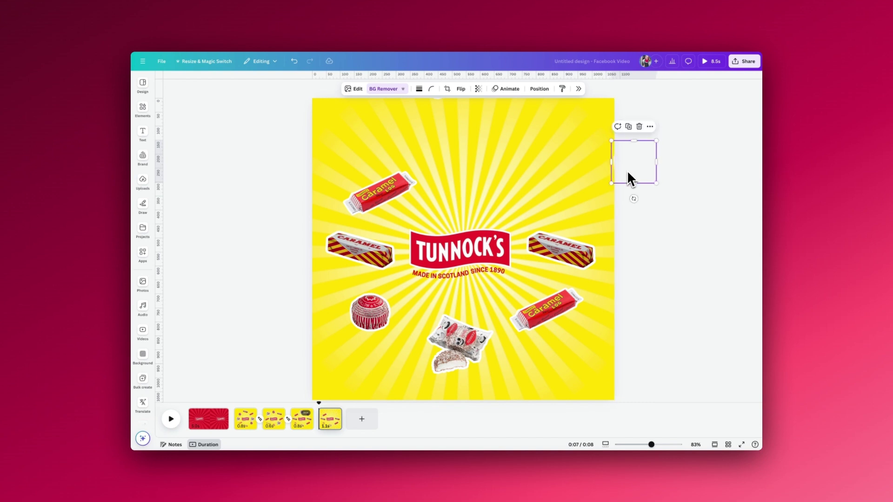
drag(550, 254, 616, 245)
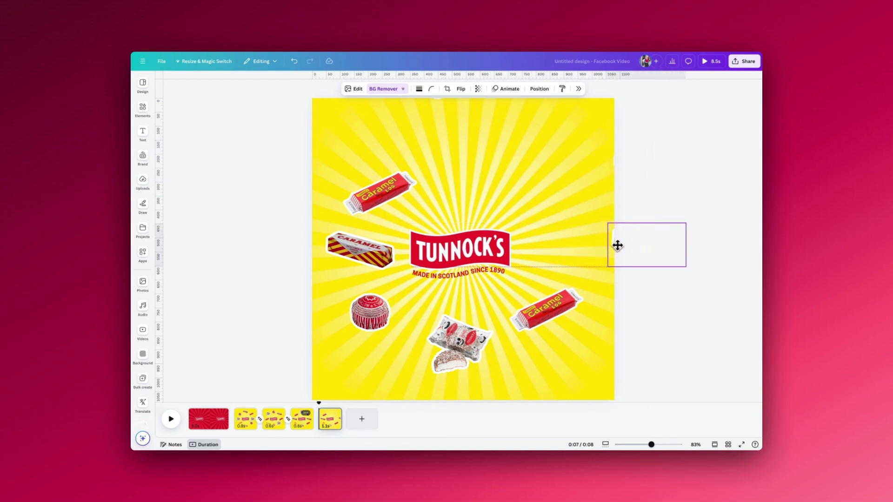
drag(546, 309, 650, 356)
click(488, 342)
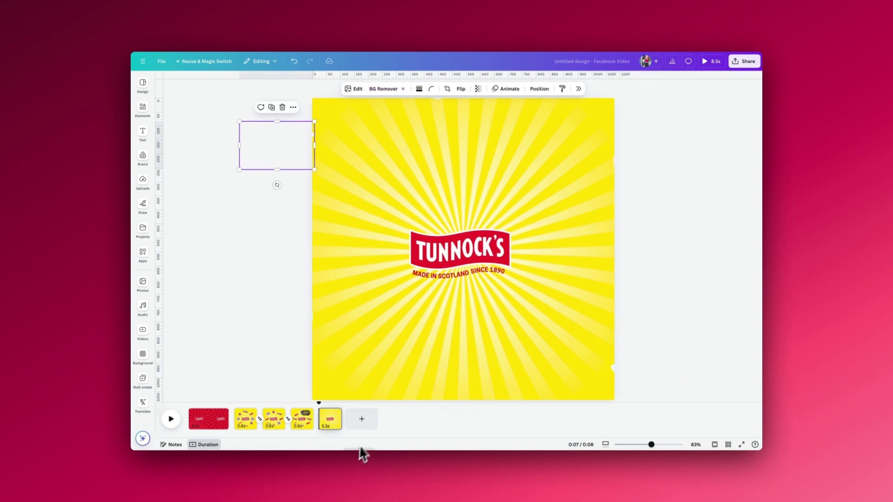
Add a Match & Move transition between the third yellow page and the enlarged sunburst page, then scrub through it.
click(319, 420)
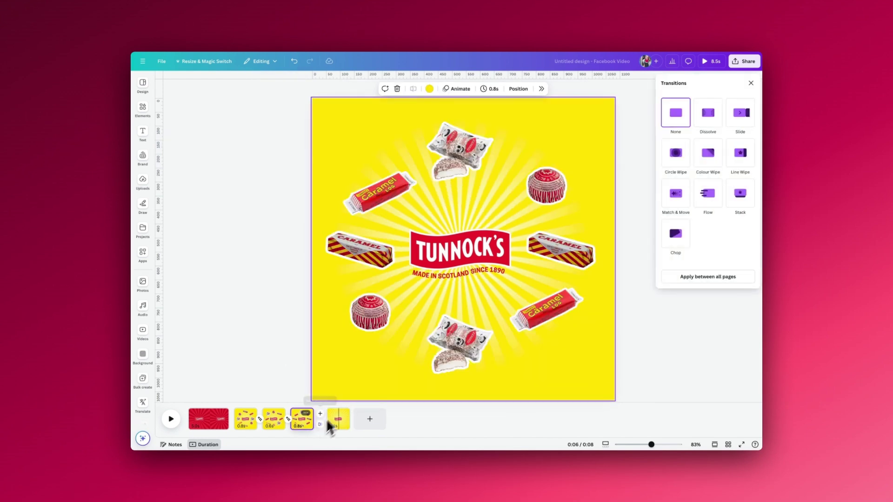
click(678, 209)
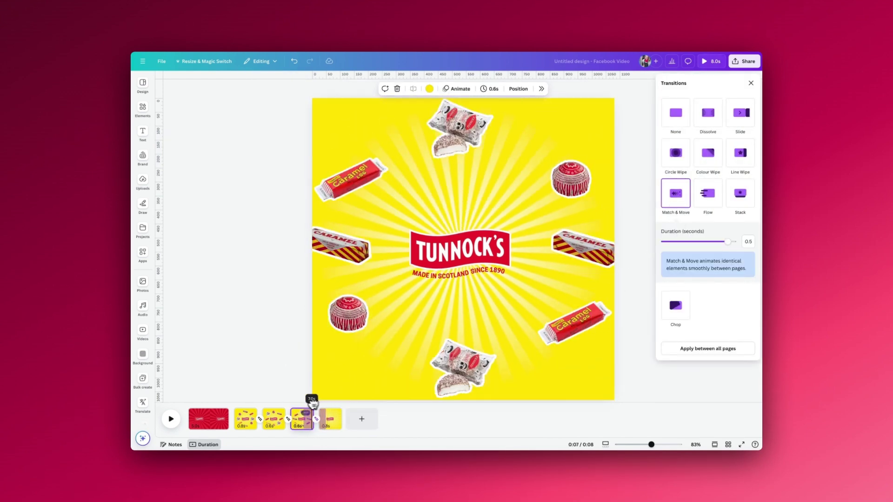
drag(305, 403, 327, 406)
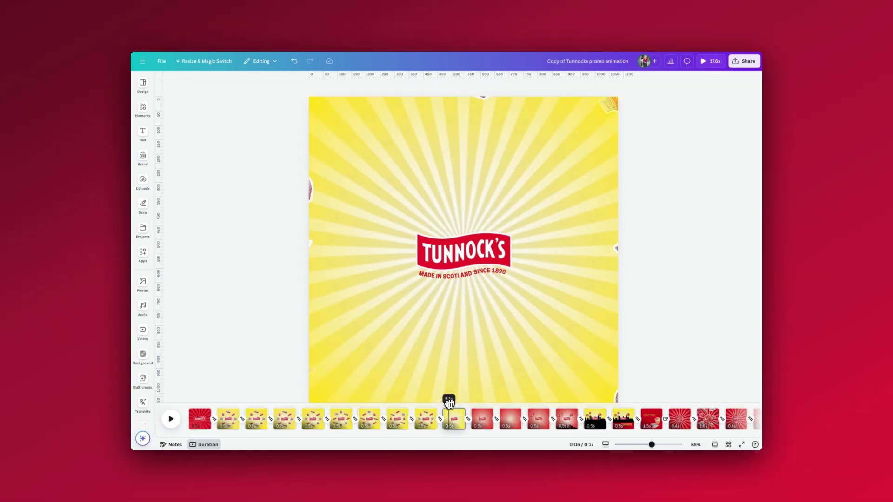
In Copy of Tunnocks promo animation, scrub from the yellow sunburst page through the red gradient pages to the balloon page.
drag(448, 402, 461, 403)
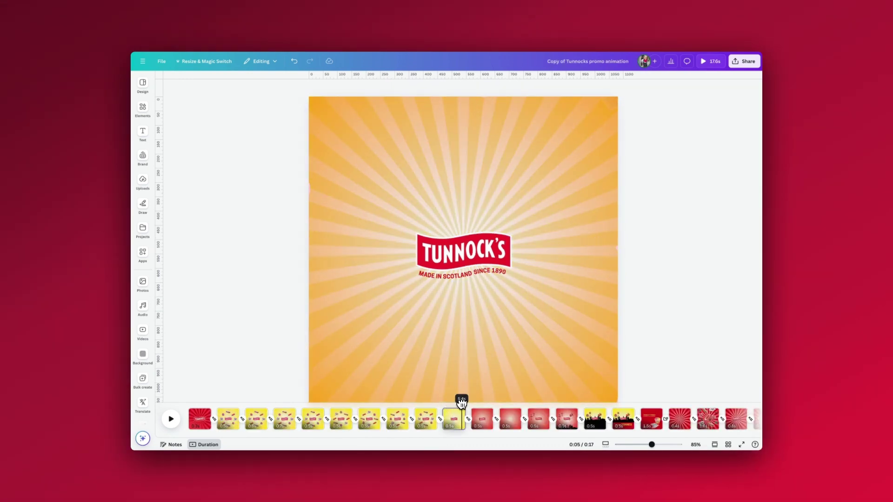
mouse_move(461, 403)
mouse_down()
mouse_move(475, 402)
mouse_move(458, 403)
mouse_up()
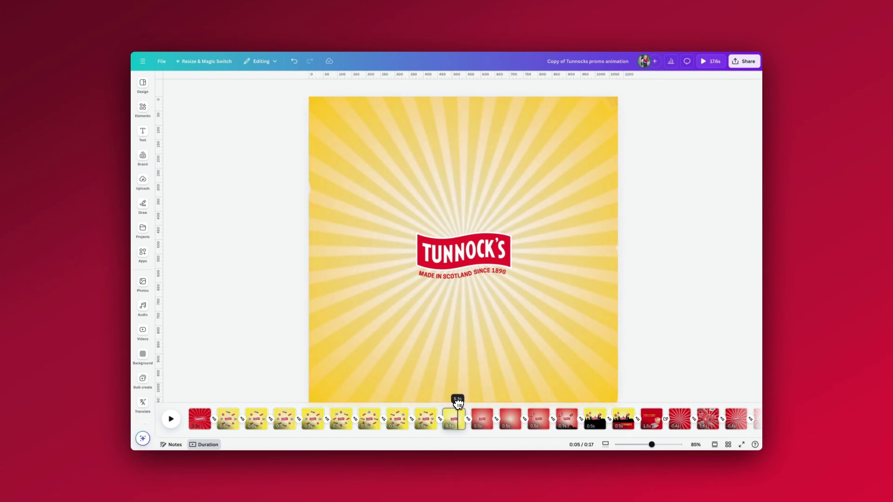
mouse_move(458, 403)
mouse_down()
mouse_move(477, 403)
mouse_move(454, 404)
mouse_up()
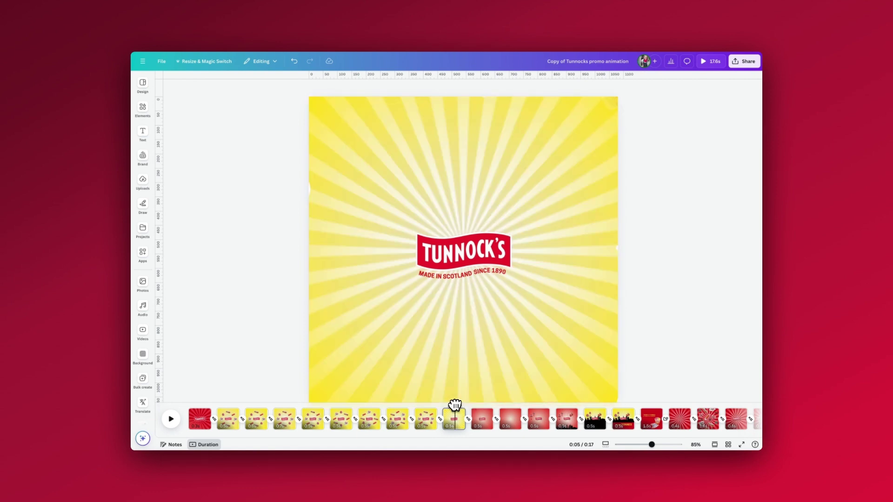
drag(455, 405, 478, 402)
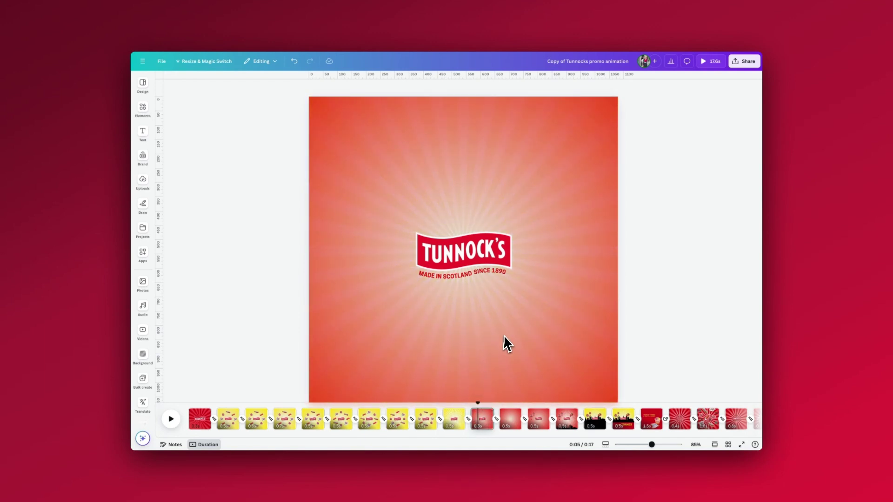
drag(480, 404, 484, 401)
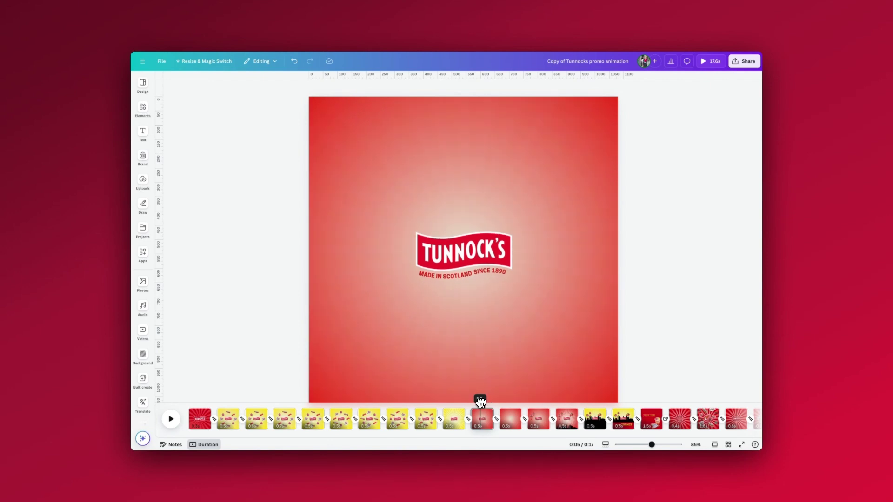
drag(484, 402, 543, 409)
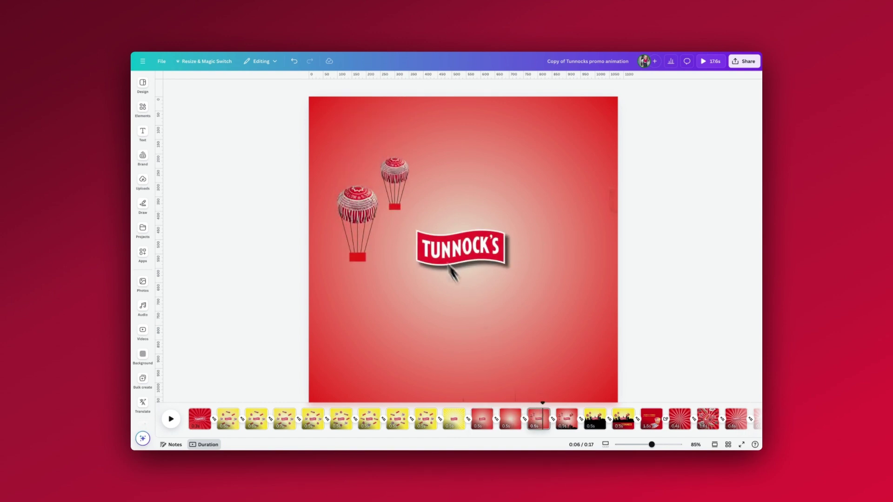
Inspect the balloon group on the balloon page and its off-page copy above the preceding red page, including its transparency setting.
click(359, 214)
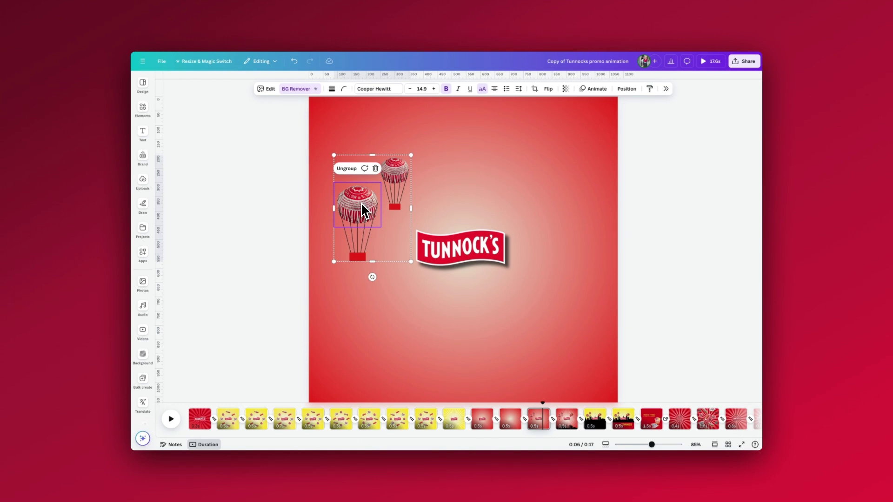
mouse_move(542, 403)
mouse_down()
mouse_move(573, 404)
mouse_move(544, 403)
mouse_up()
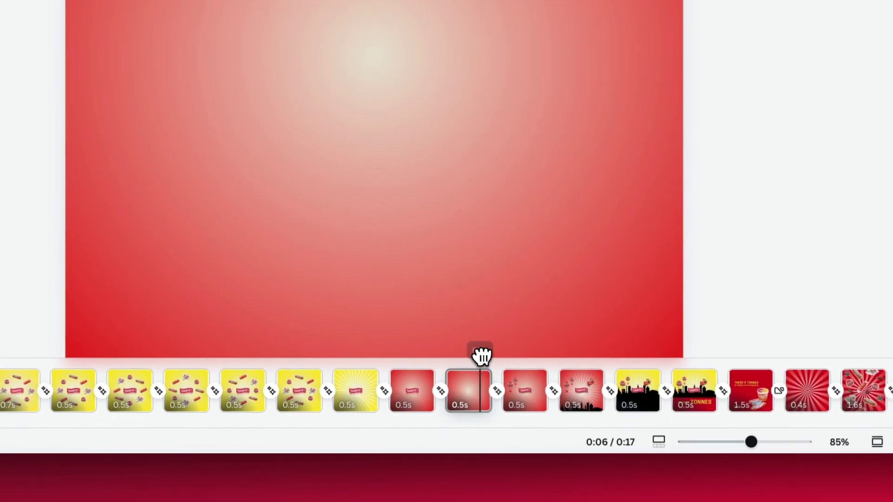
drag(479, 357, 514, 356)
right_click(479, 384)
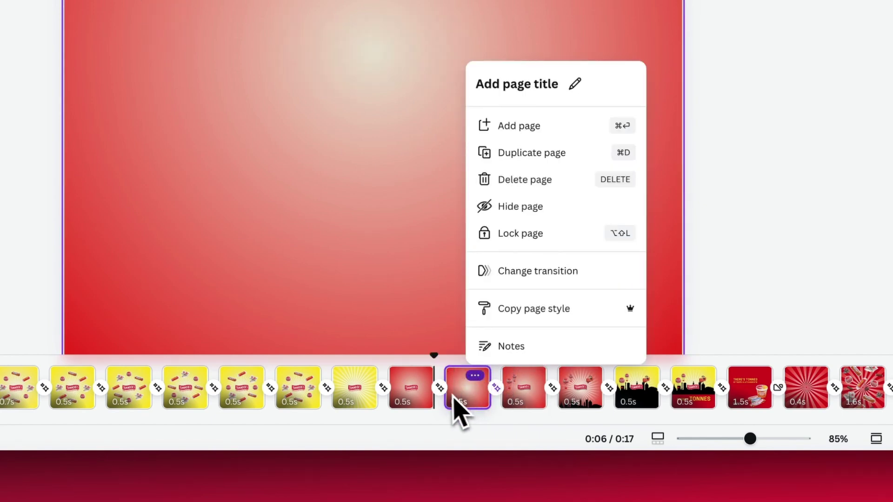
click(374, 254)
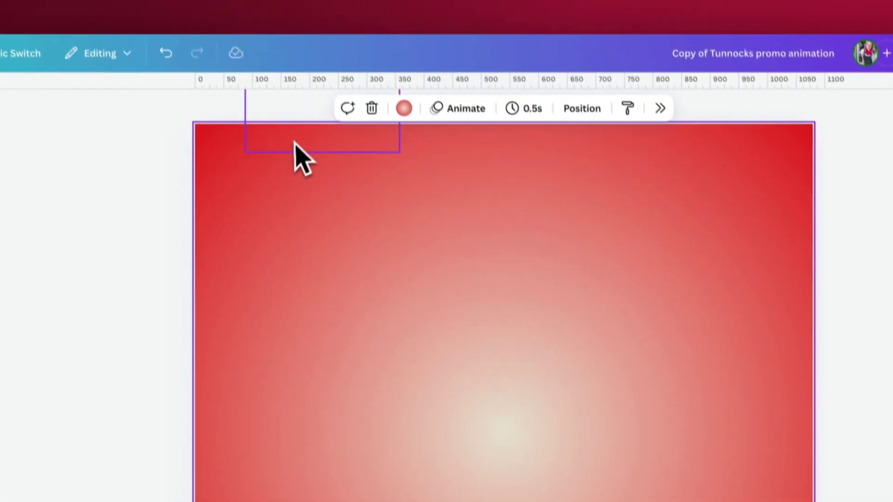
click(313, 160)
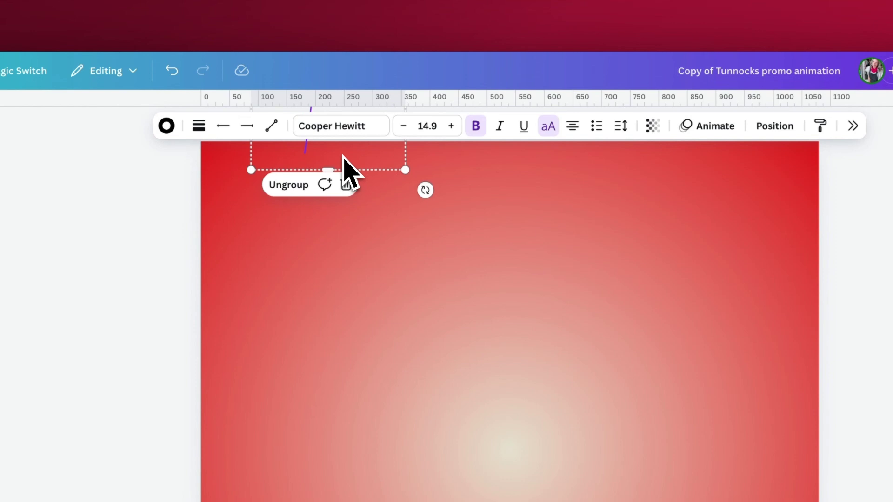
click(653, 126)
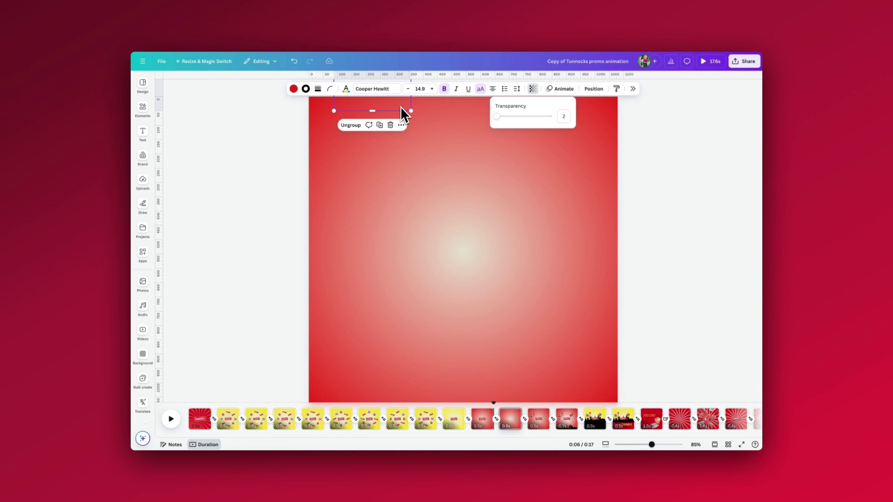
Scrub from the empty red page through the balloon page to the skyline page, and go back to the balloon page.
click(494, 405)
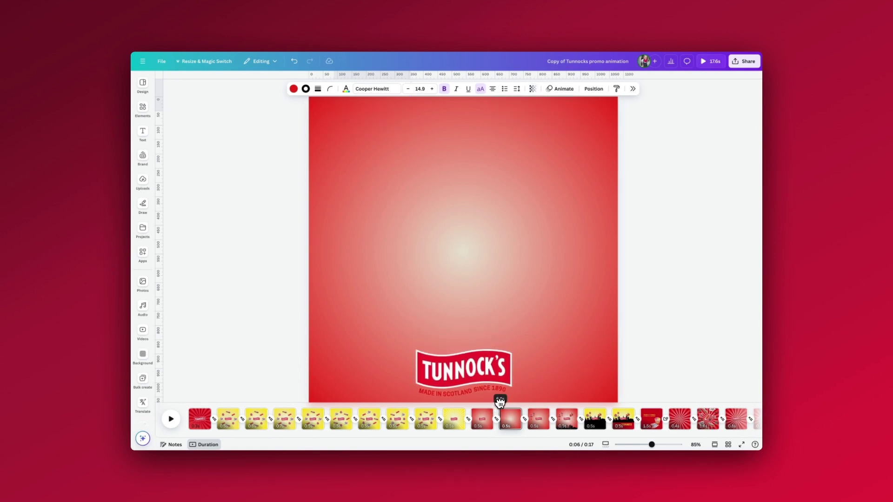
drag(497, 401, 542, 405)
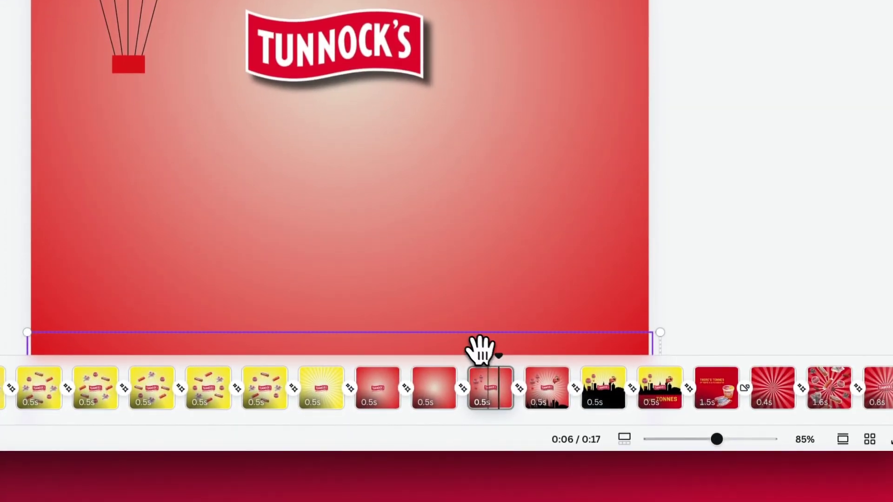
drag(480, 349, 560, 356)
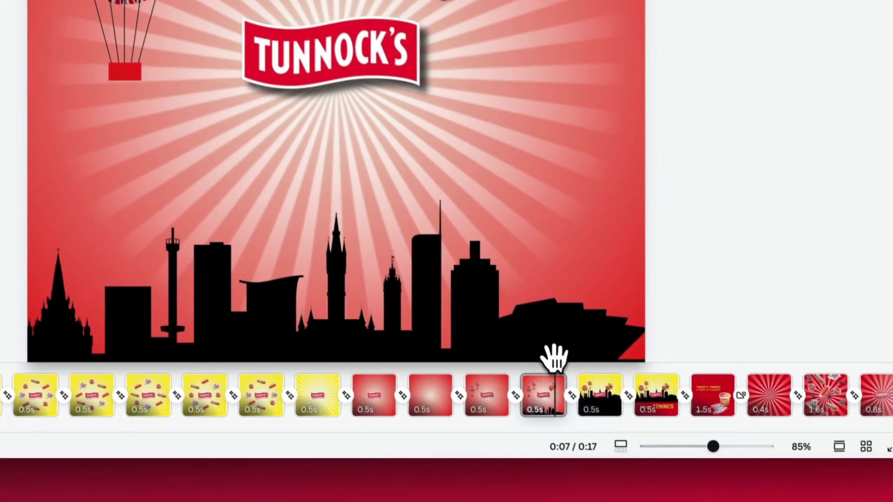
drag(553, 358, 487, 358)
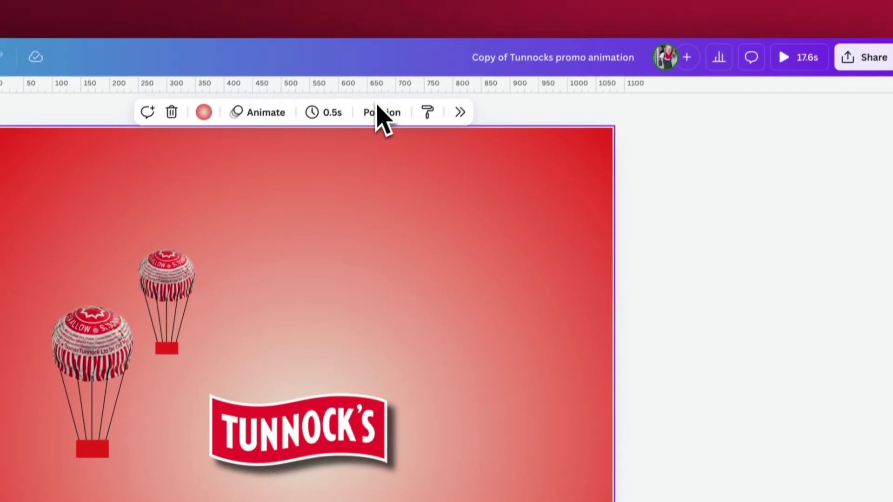
Select the small element behind the logo in the balloon page's layers and scrub through the transition towards the skyline page.
click(378, 112)
click(716, 311)
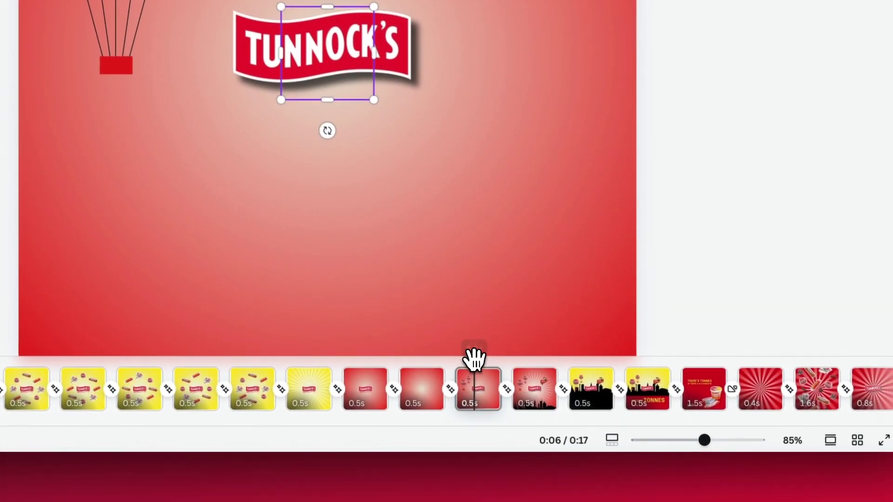
drag(474, 358, 501, 352)
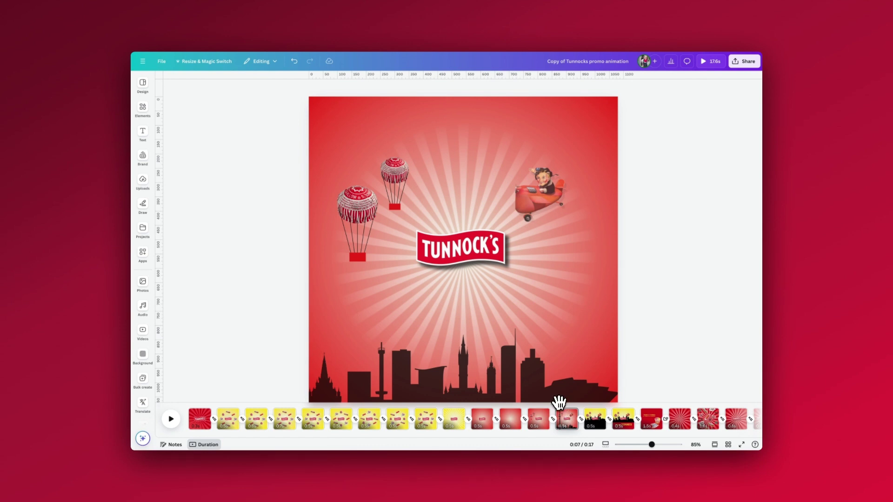
Scrub from the skyline page to the caramel products page and open the settings of the transition that follows it.
drag(559, 402, 651, 403)
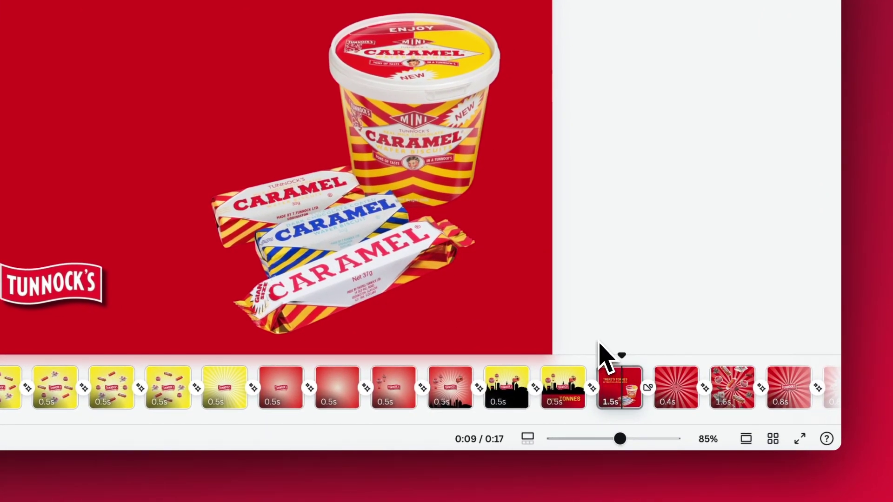
drag(622, 356, 603, 356)
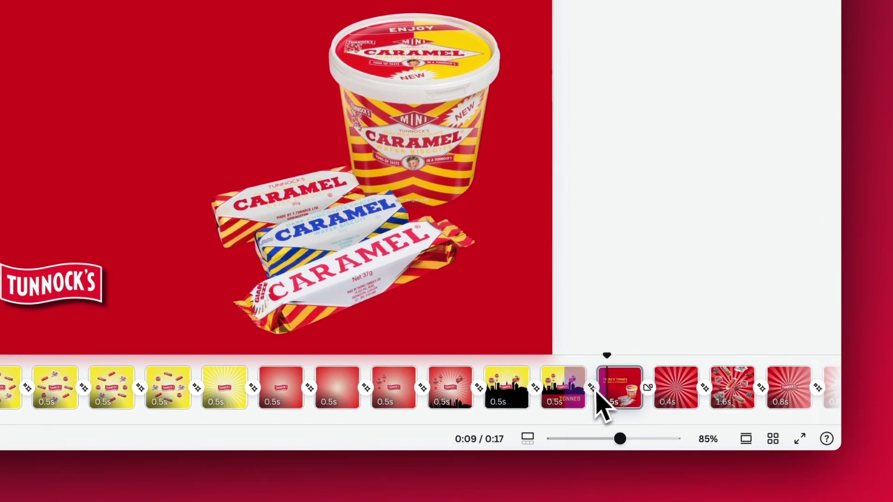
click(624, 395)
click(647, 388)
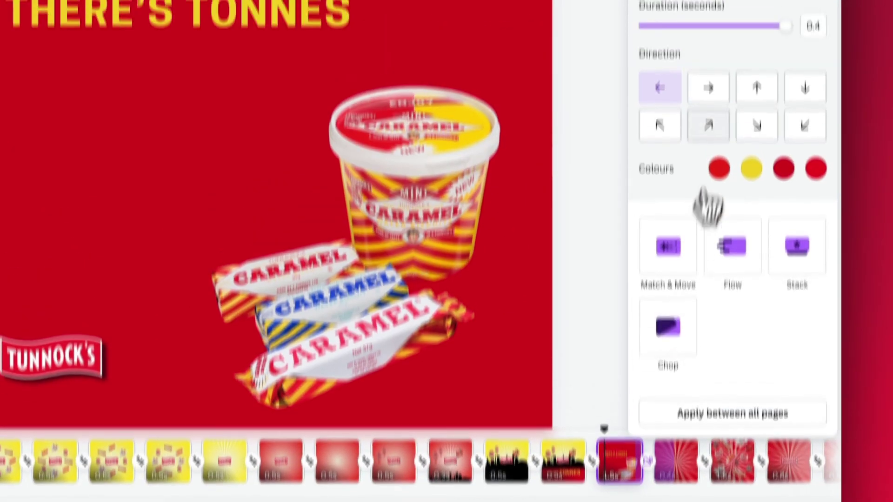
Try the Colour Wipe transition rightwards, diagonally down-right and diagonally up-right, and return its direction to leftwards.
click(705, 72)
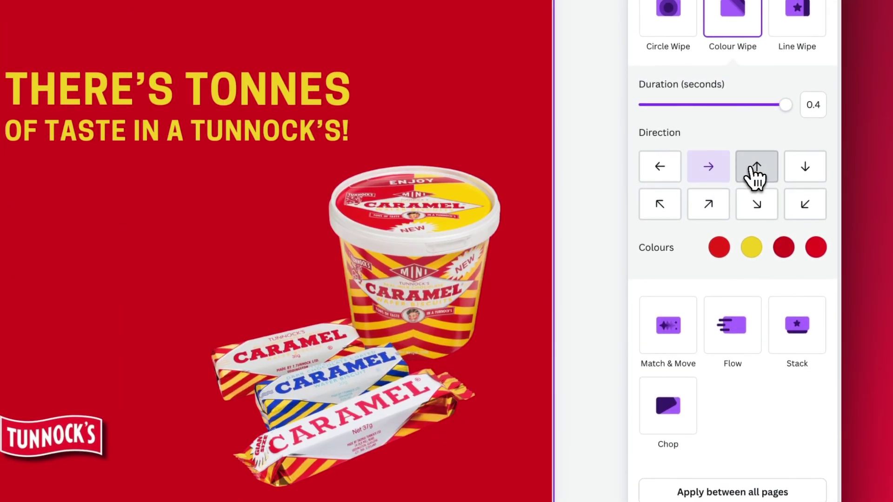
click(756, 198)
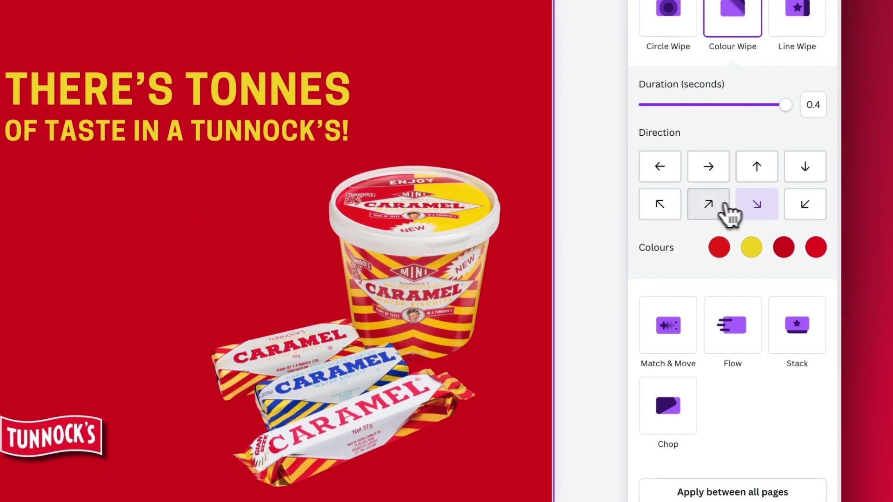
click(708, 204)
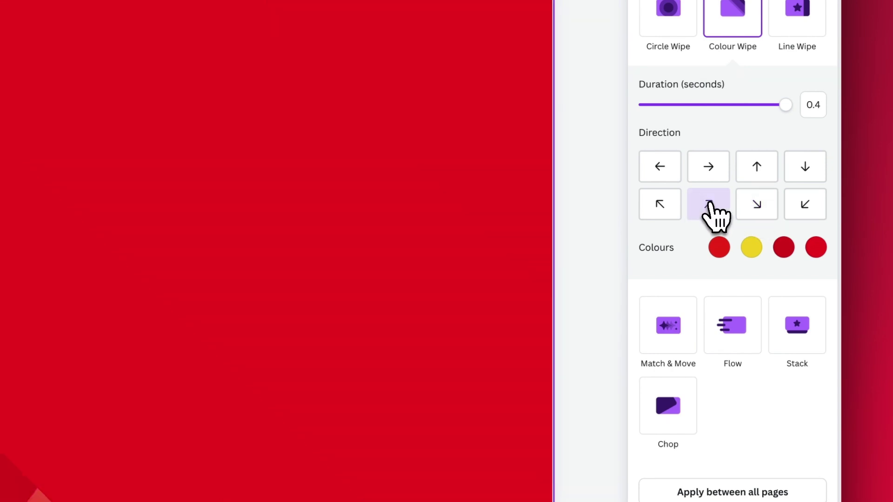
click(671, 176)
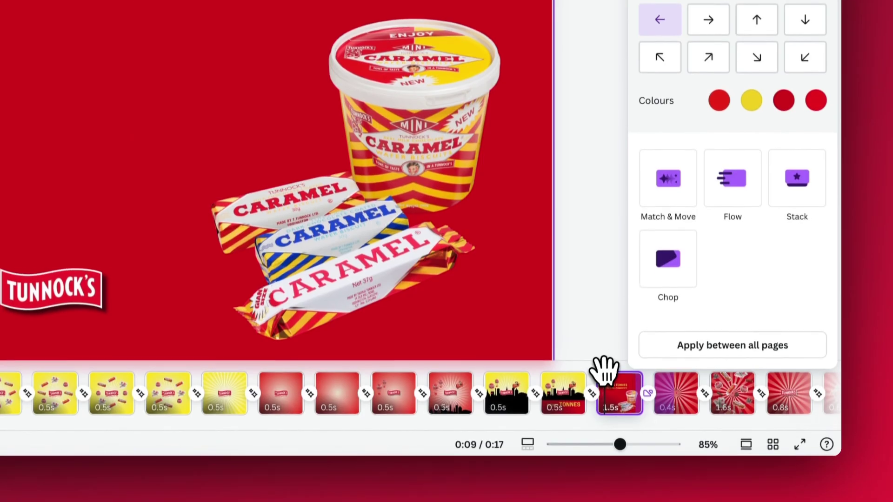
Scrub from the caramel products page through the empty sunburst page to the page with scattered products.
mouse_move(601, 359)
mouse_down()
mouse_move(568, 353)
mouse_move(615, 357)
mouse_up()
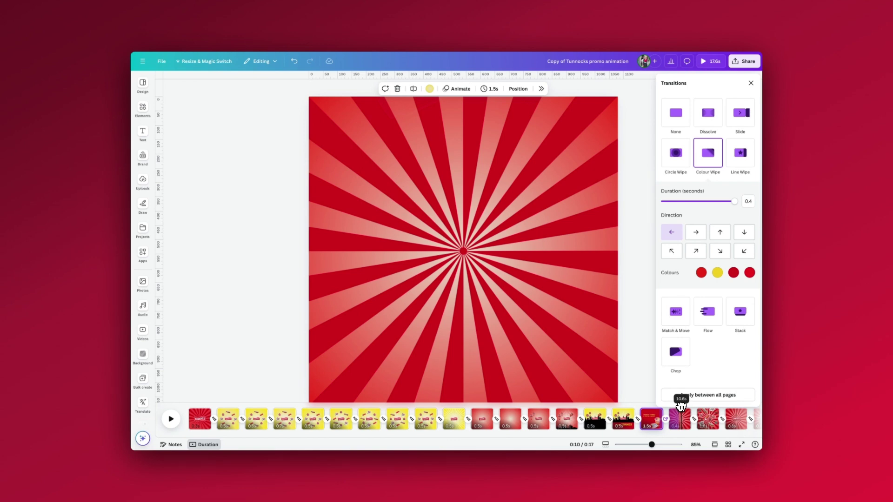
click(682, 407)
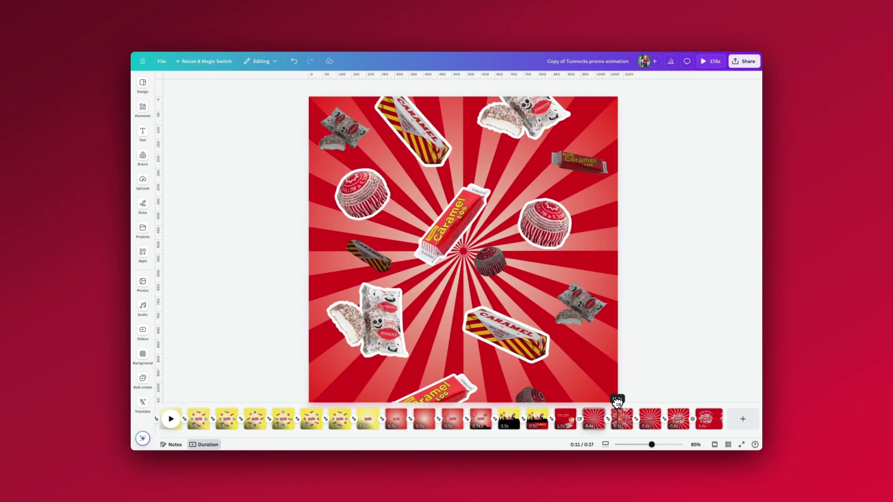
click(624, 404)
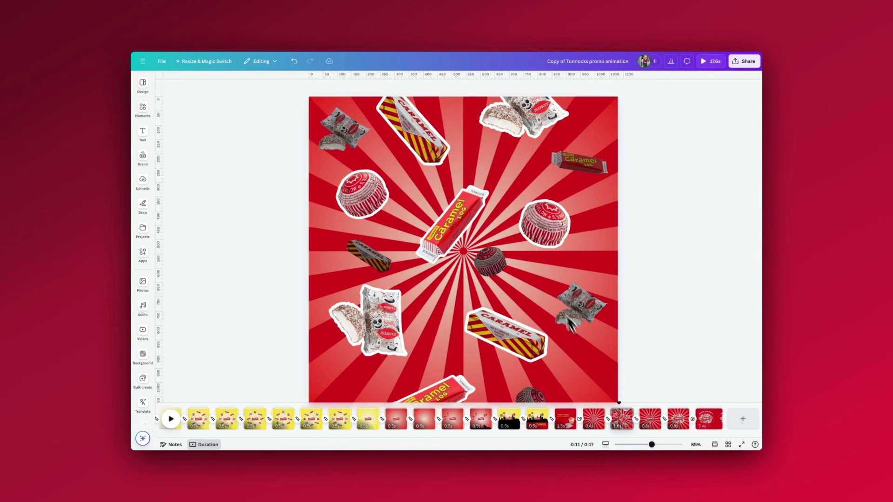
Inspect the Pulse animation on the bright product group and the layer position of the darkened product group behind it.
click(546, 232)
click(509, 89)
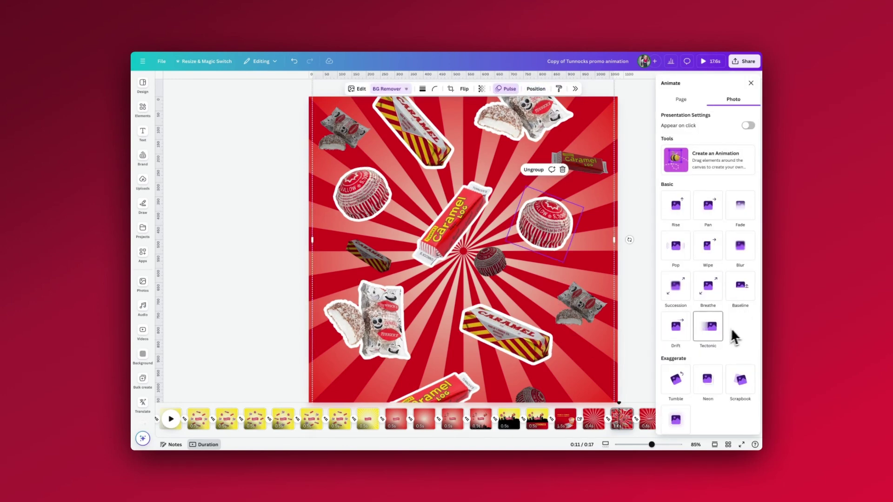
scroll(723, 334, down, 4)
scroll(744, 370, down, 1)
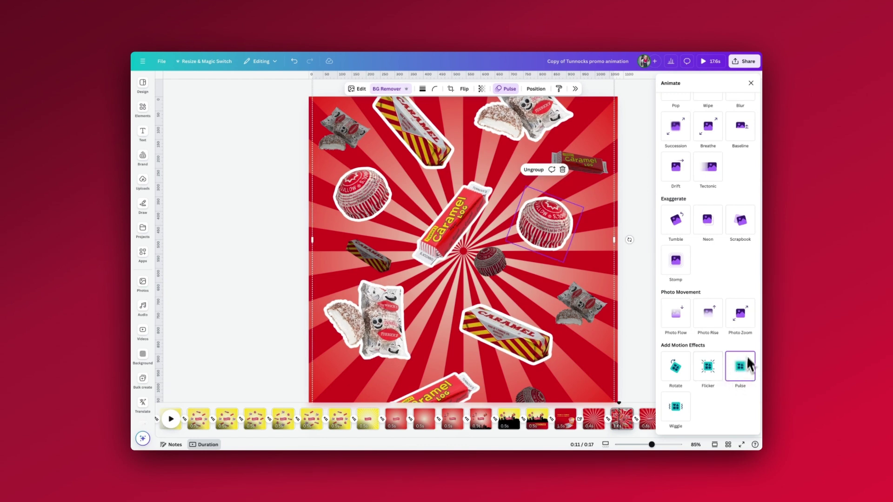
click(570, 305)
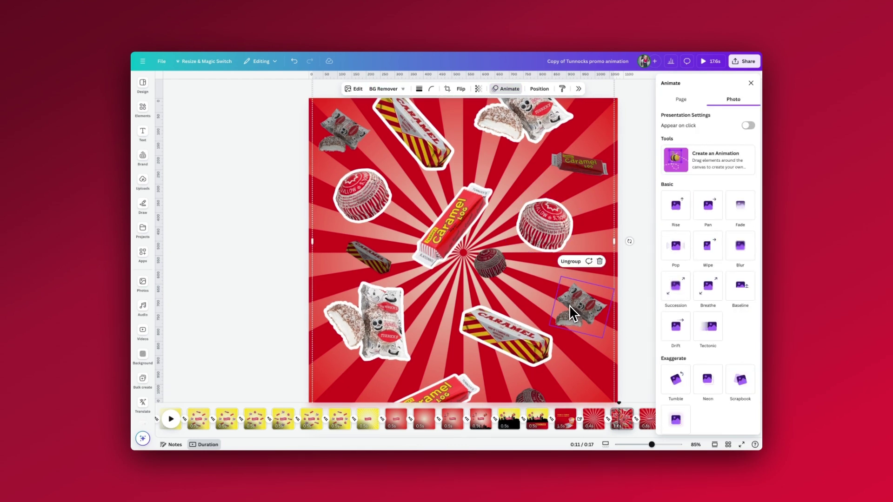
click(539, 88)
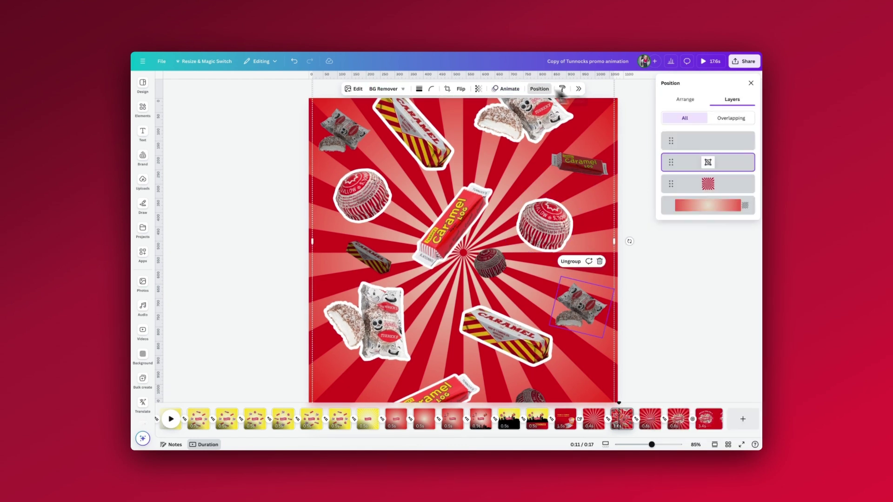
Set the brightness of the selected darkened snowball photo to -74 and leave the image adjustments.
click(358, 91)
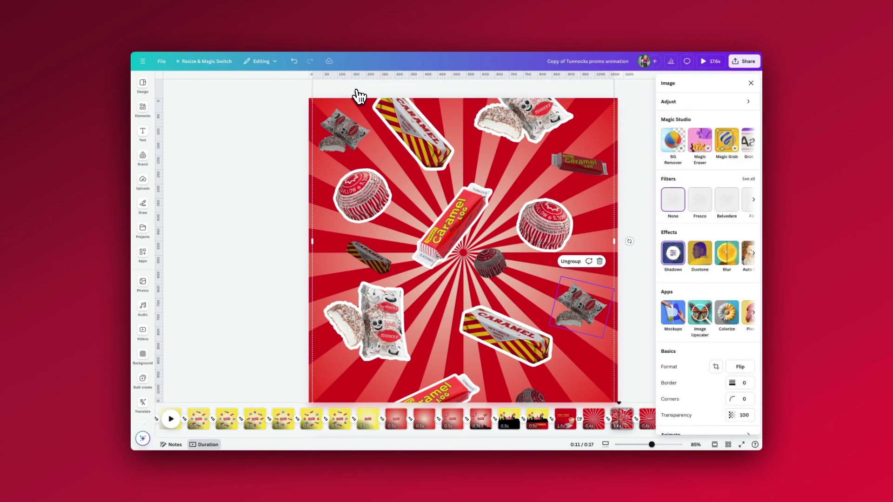
click(671, 101)
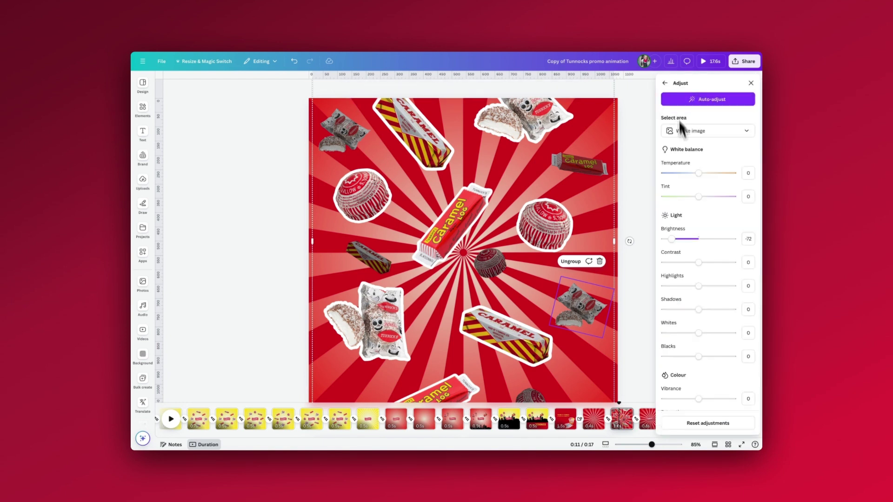
click(688, 239)
mouse_move(691, 246)
mouse_down()
mouse_move(701, 244)
mouse_move(675, 245)
mouse_up()
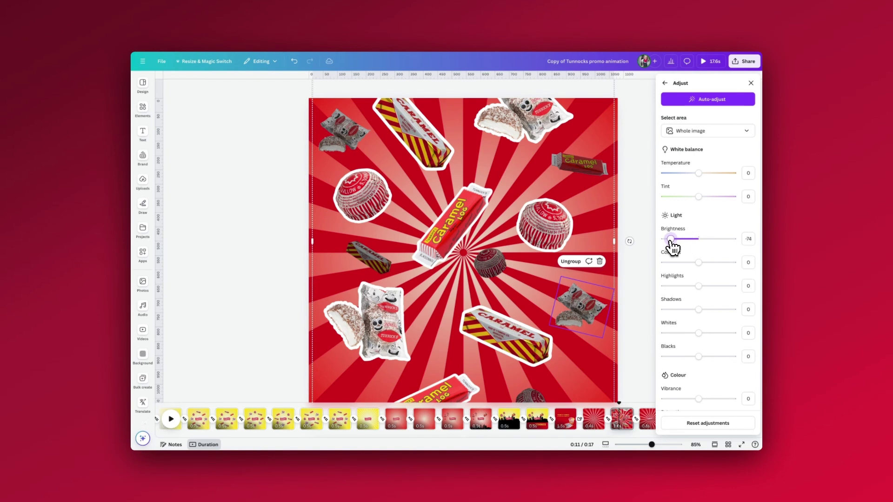
click(645, 226)
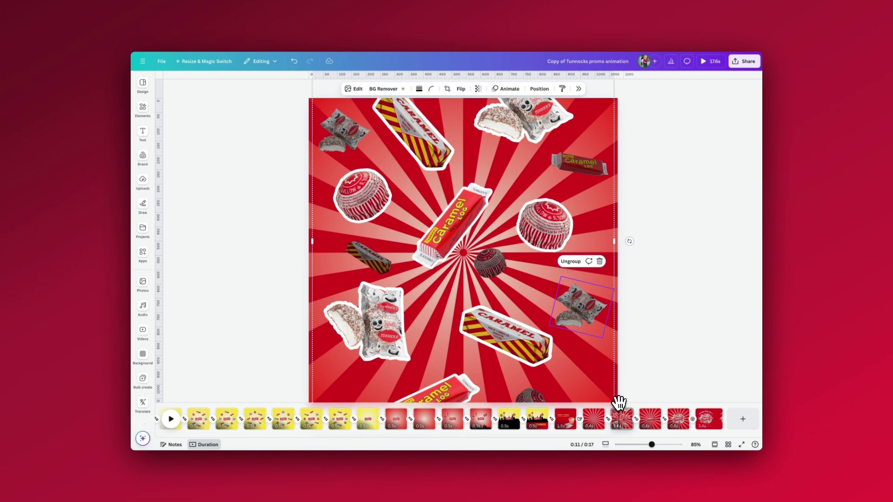
Scrub through the logo and product burst pages to the closing "always time for a" page, and fit the whole page in view.
drag(619, 403, 646, 404)
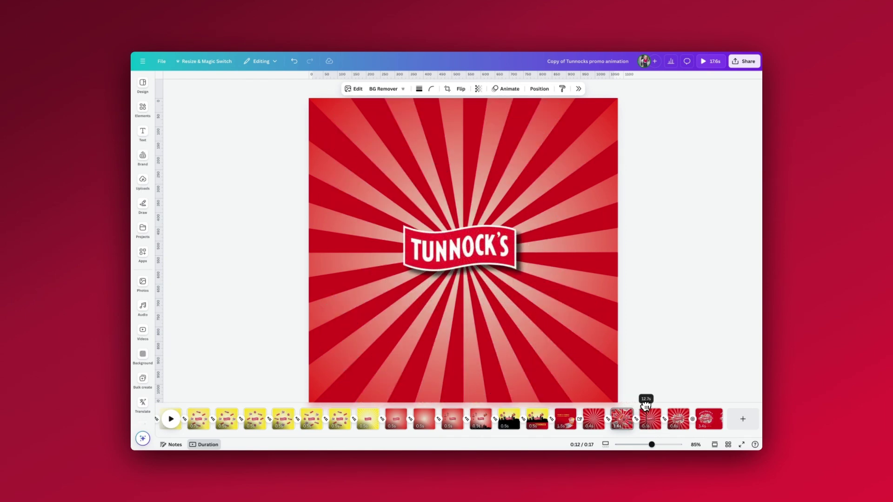
drag(651, 406, 676, 409)
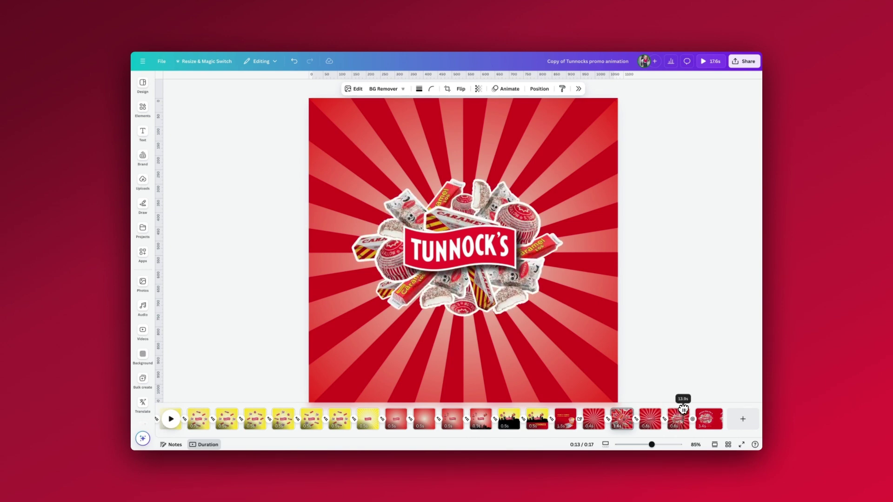
drag(652, 444, 659, 445)
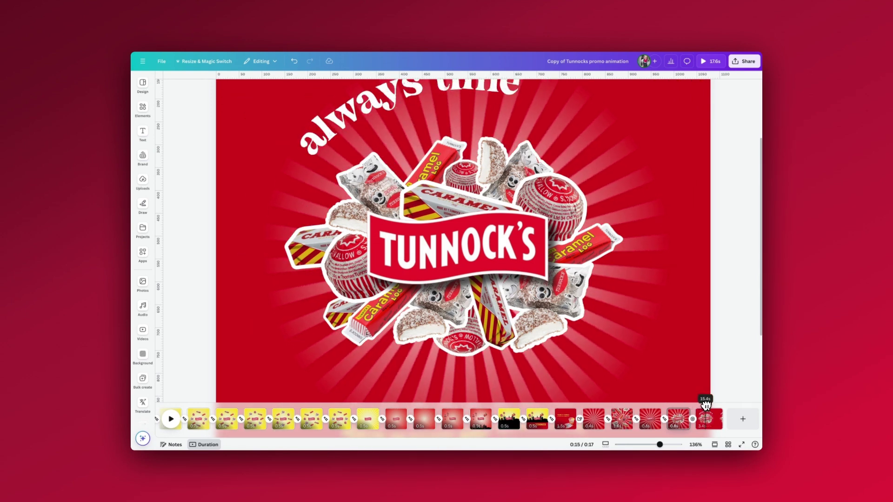
key(ctrl+alt+0)
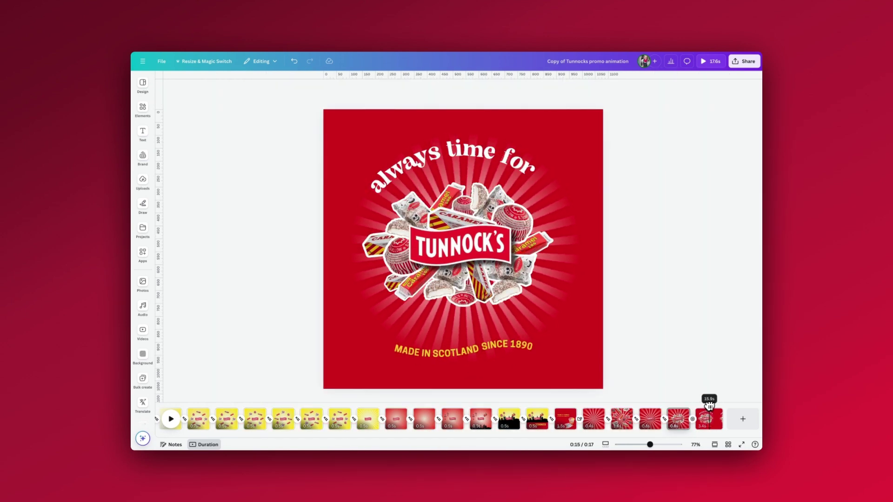
click(717, 406)
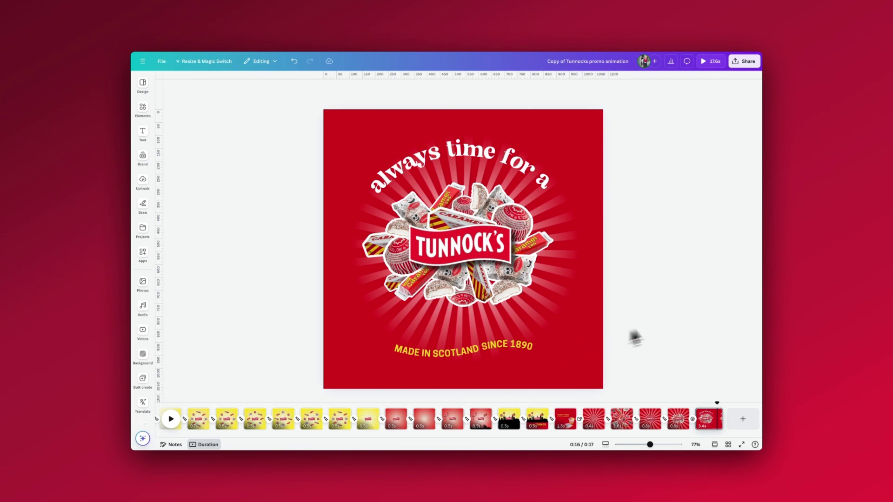